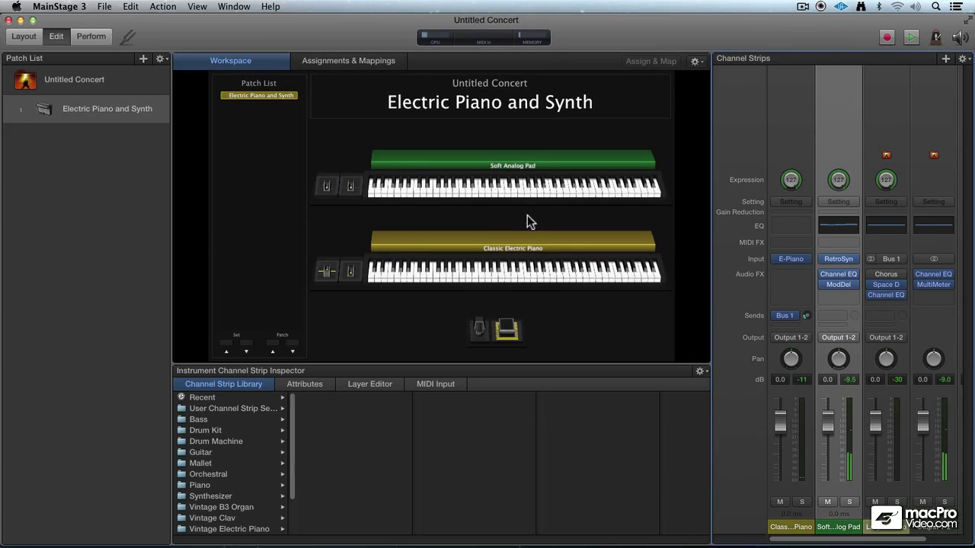
# - In Layout mode, map the upper keyboard to the SAMSON Graphite 49's Port1 input on channel 1
pyautogui.click(24, 38)
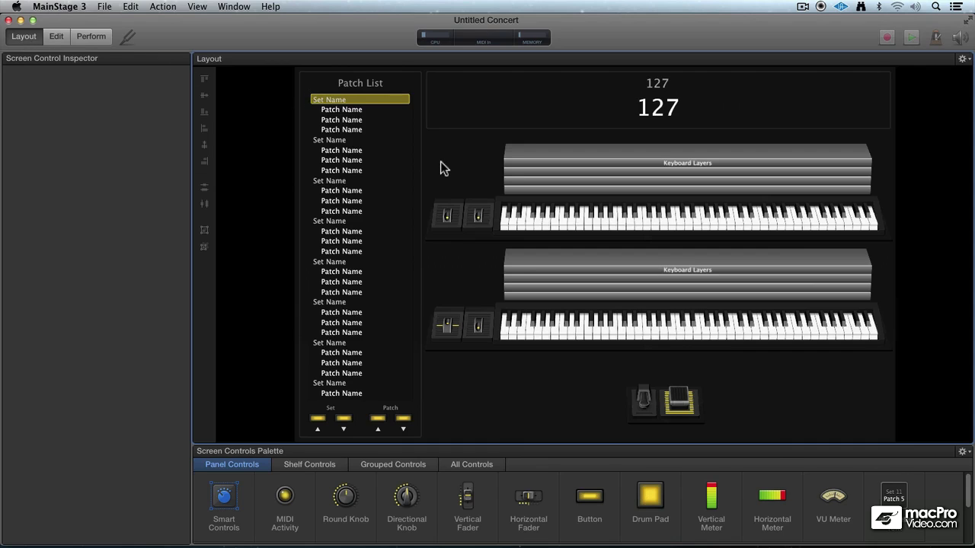
pyautogui.click(637, 228)
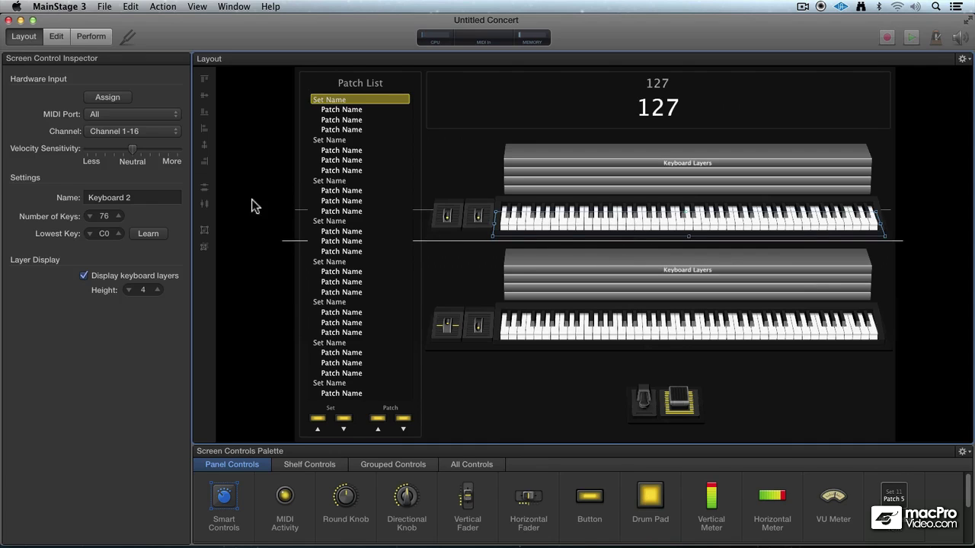
pyautogui.click(118, 114)
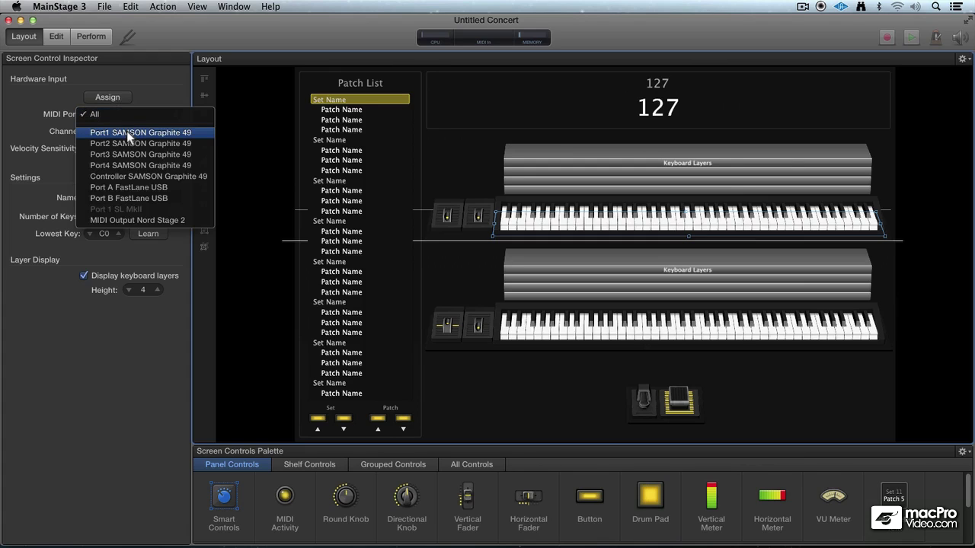
pyautogui.click(126, 97)
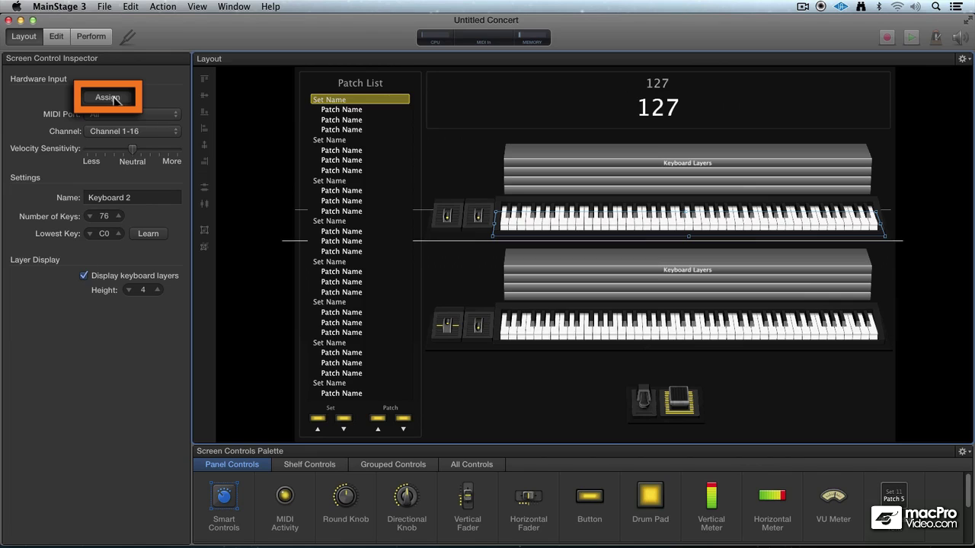
pyautogui.click(107, 97)
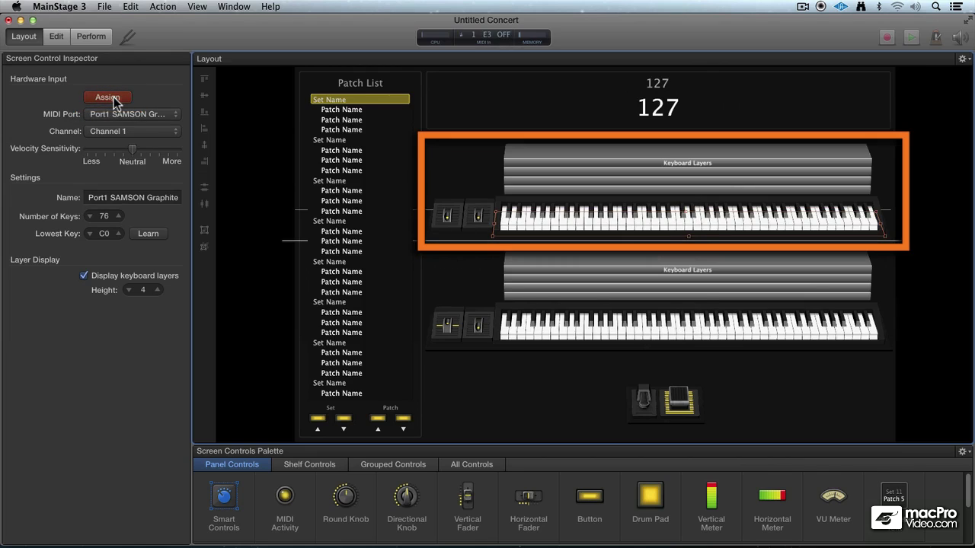
pyautogui.click(114, 97)
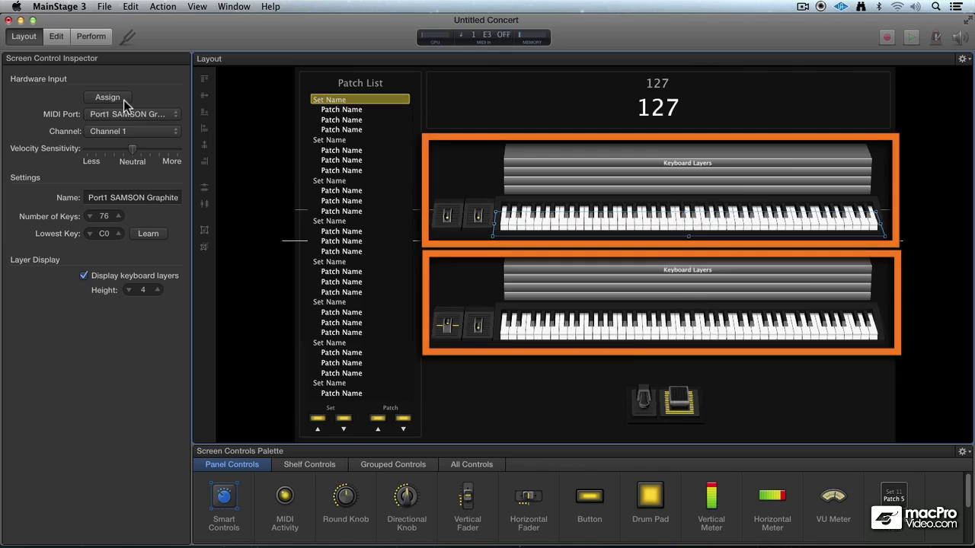
# - Map the lower keyboard to the MIDI Output Nord Stage port on channel 1
pyautogui.click(531, 330)
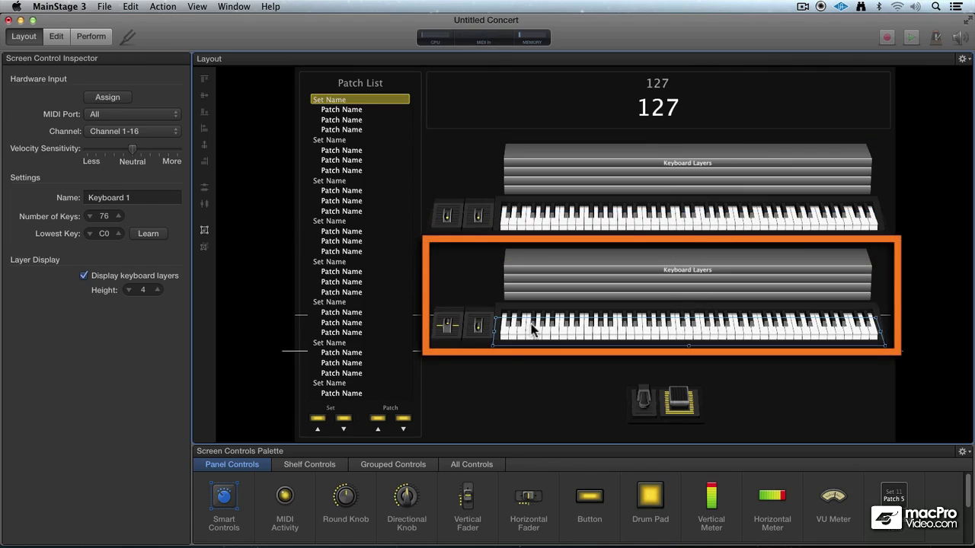
pyautogui.click(108, 97)
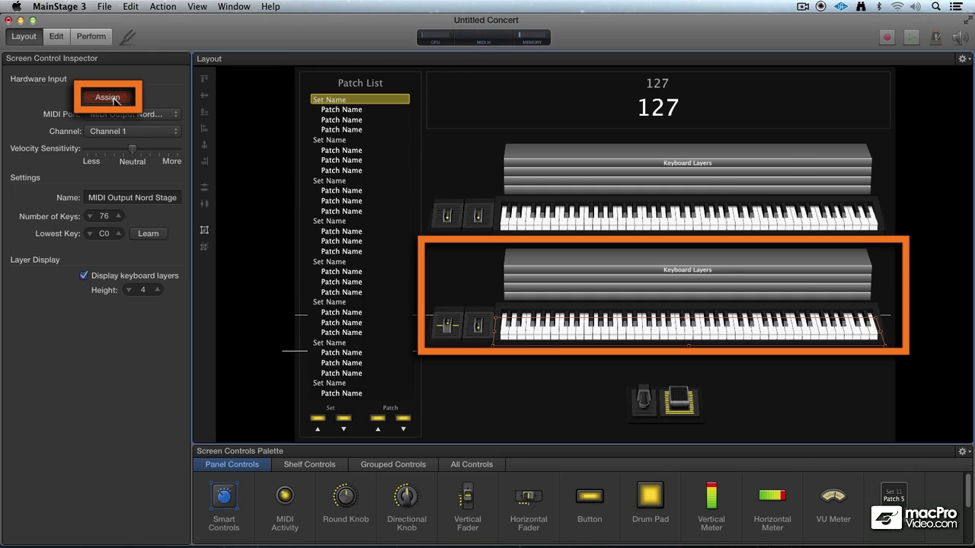
pyautogui.click(107, 97)
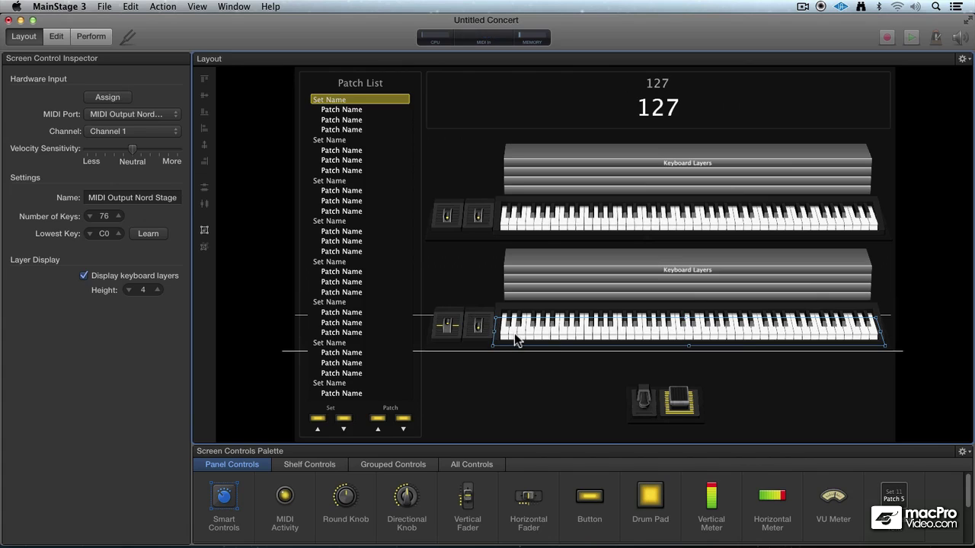
# - Trim the lower keyboard's name down to 'Nord Stage'
pyautogui.click(166, 199)
pyautogui.doubleClick(106, 200)
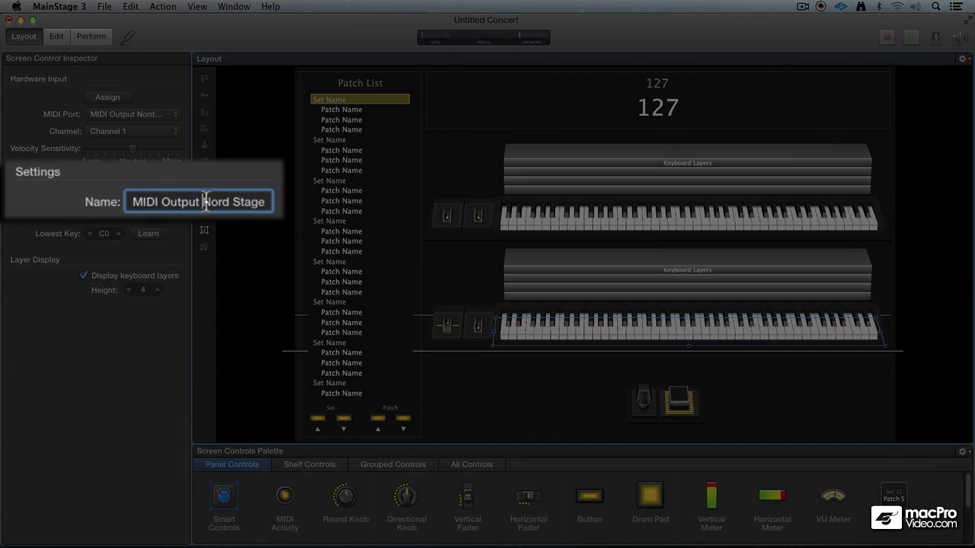
pyautogui.moveTo(157, 201); pyautogui.dragTo(86, 200)
pyautogui.press('BackSpace')
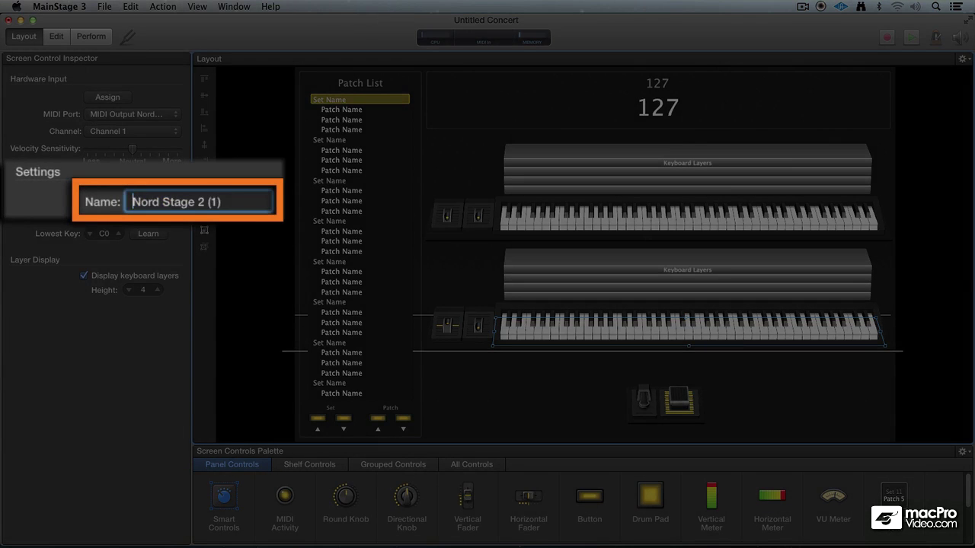
pyautogui.moveTo(227, 201); pyautogui.dragTo(195, 202)
pyautogui.press('BackSpace')
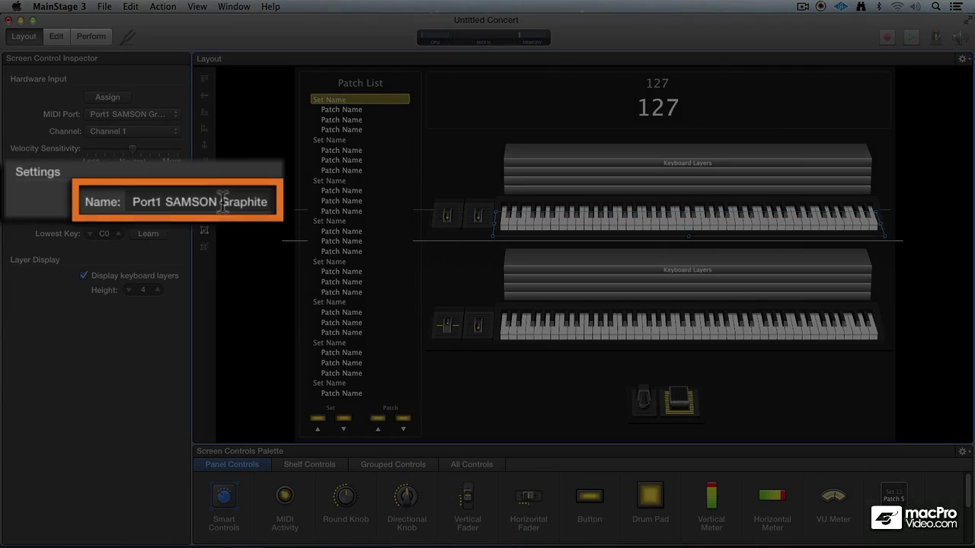
# - Rename the upper keyboard to 'Graphite 49'
pyautogui.doubleClick(164, 197)
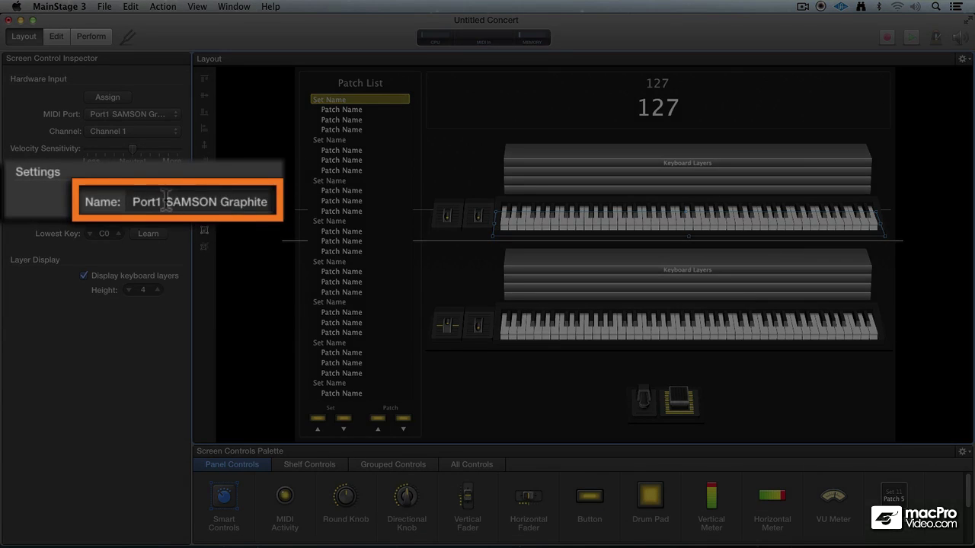
pyautogui.press('BackSpace')
pyautogui.moveTo(108, 198); pyautogui.dragTo(89, 198)
pyautogui.press('BackSpace')
pyautogui.write('Graphite 49')
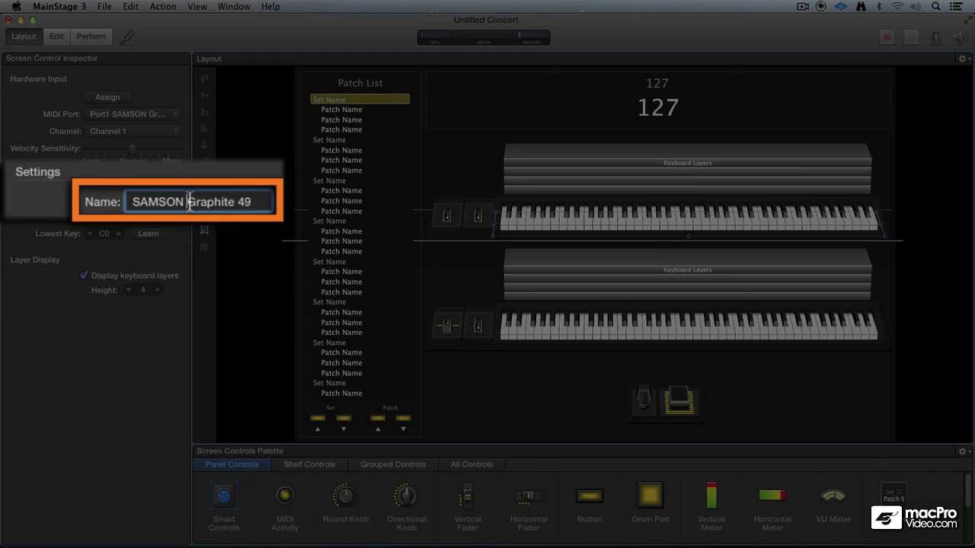
pyautogui.moveTo(188, 202); pyautogui.dragTo(101, 202)
pyautogui.press('BackSpace')
pyautogui.moveTo(215, 200); pyautogui.dragTo(198, 201)
pyautogui.press('BackSpace')
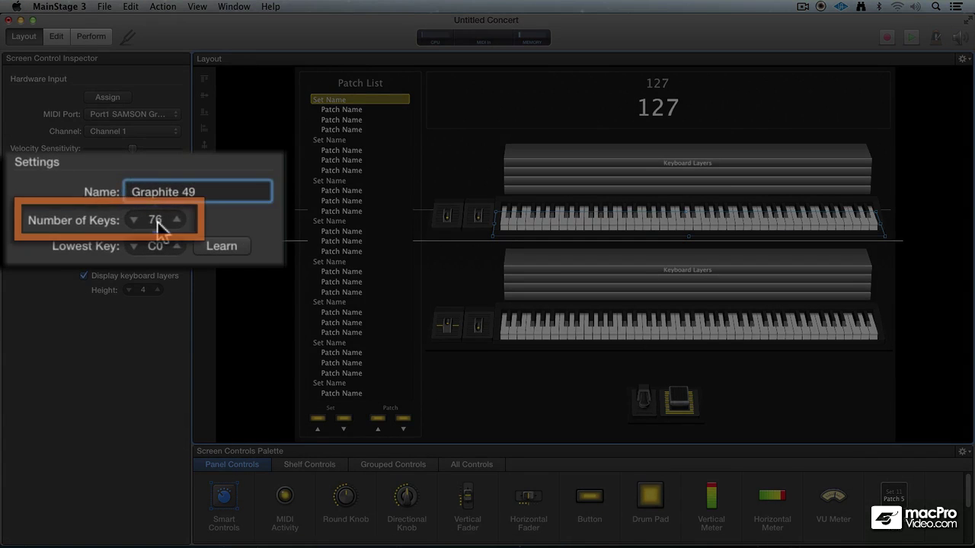
# - Give the Graphite 49 keyboard 49 keys, narrow it on screen, and learn C1 as its lowest key
pyautogui.click(156, 220)
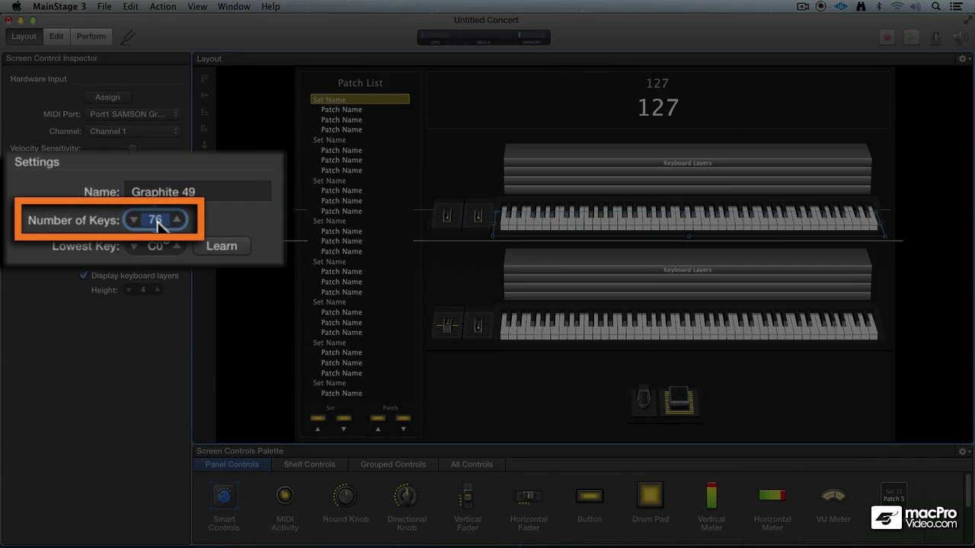
pyautogui.write('49')
pyautogui.press('Return')
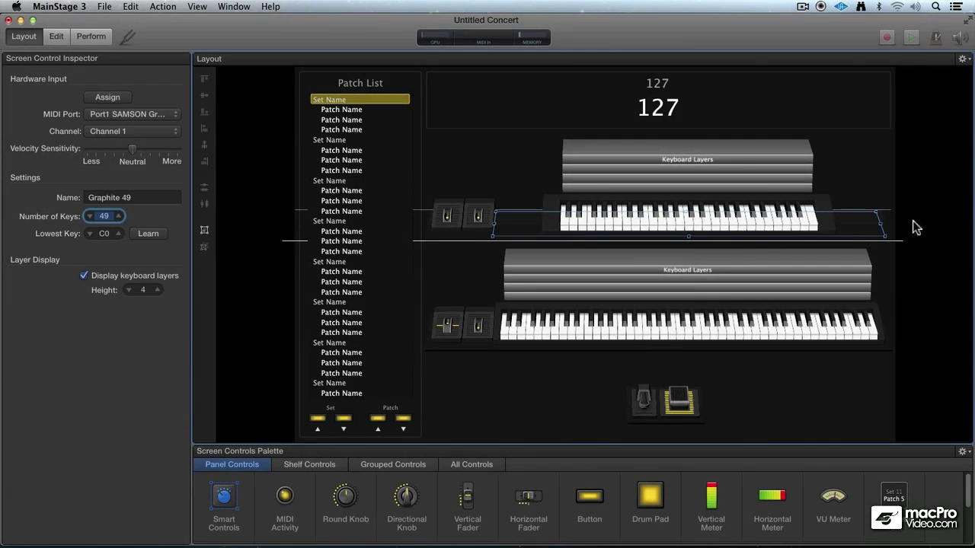
pyautogui.moveTo(880, 225); pyautogui.dragTo(784, 222)
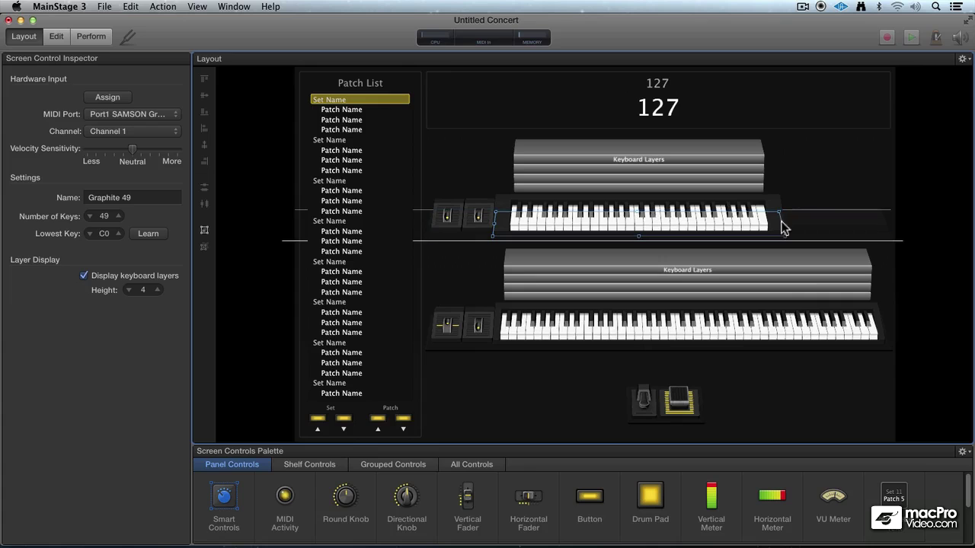
pyautogui.click(150, 234)
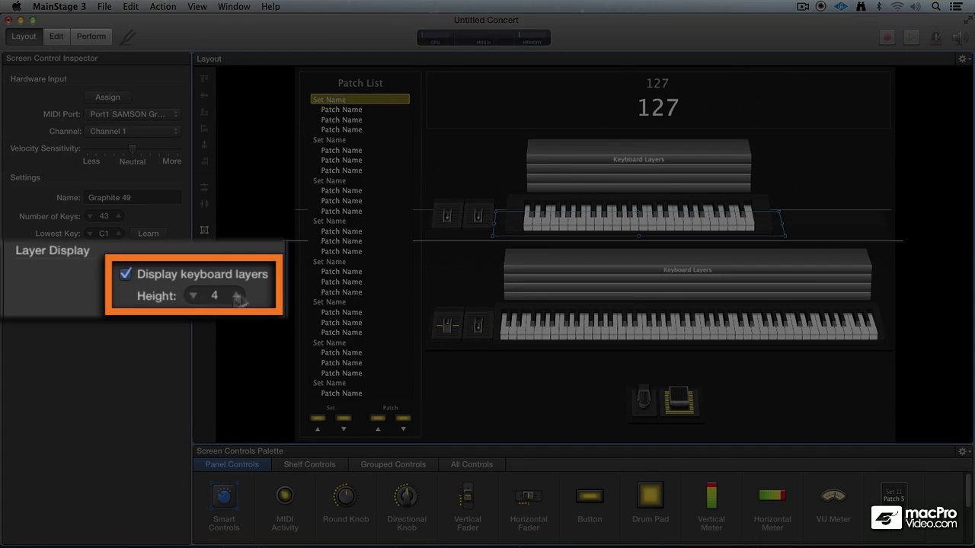
# - Lower the Layer Display Height to 2 on both the Graphite 49 and Nord Stage keyboards
pyautogui.click(193, 295)
pyautogui.click(193, 295)
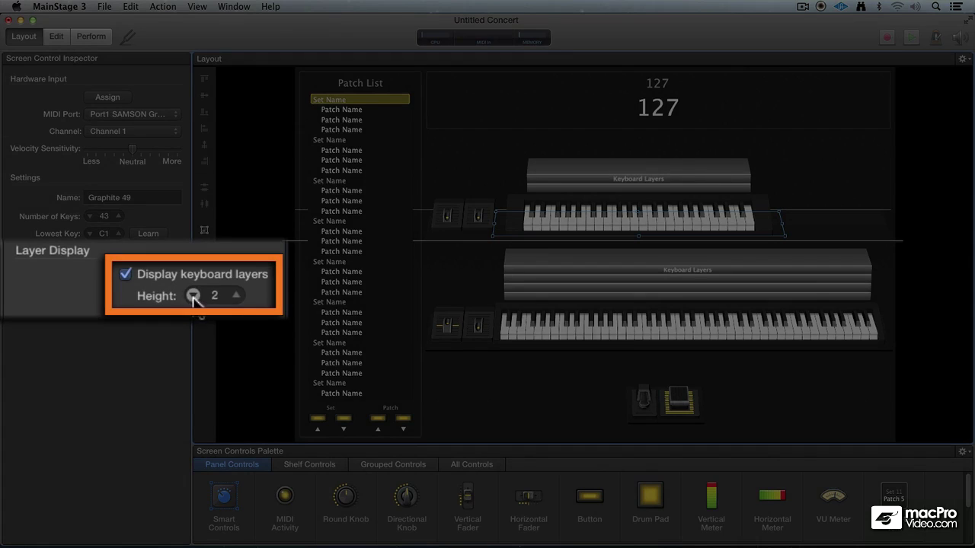
pyautogui.click(553, 324)
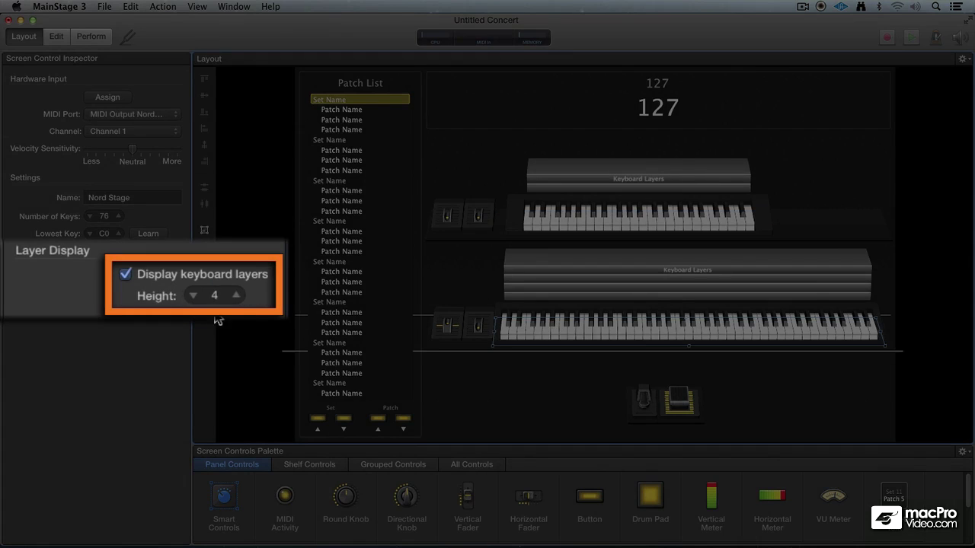
pyautogui.click(193, 295)
pyautogui.click(193, 295)
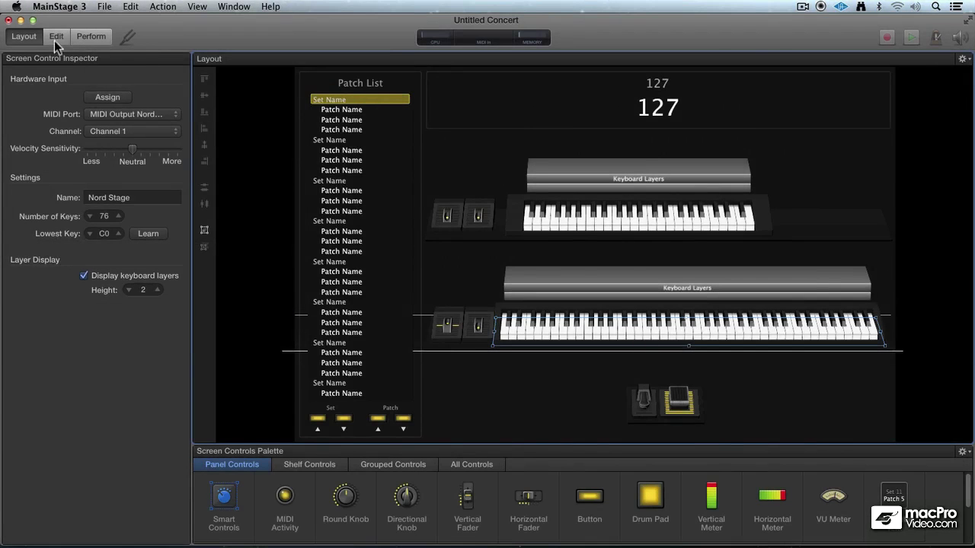
# - Shrink the upper keyboard's layout panel to end just past its keys, then return to Edit mode
pyautogui.click(57, 37)
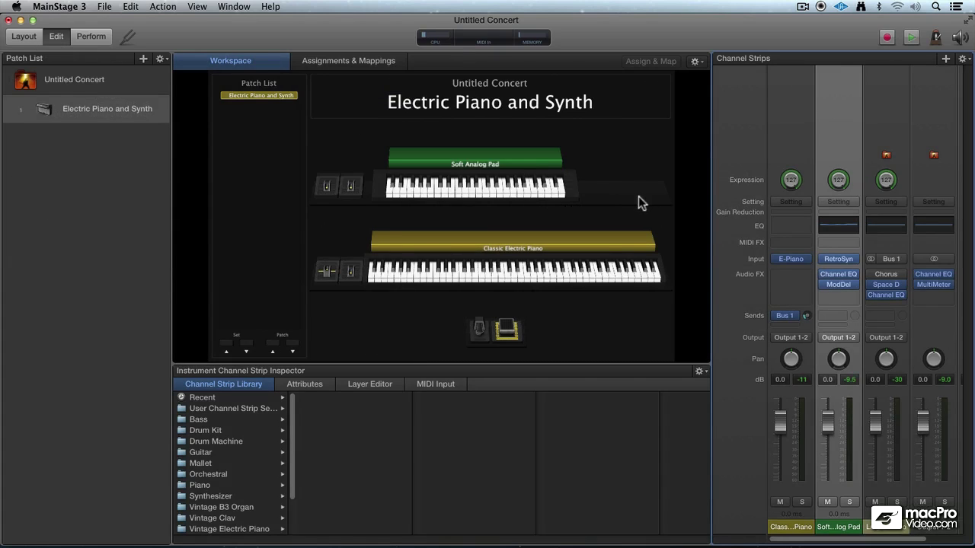
pyautogui.click(28, 36)
pyautogui.click(884, 230)
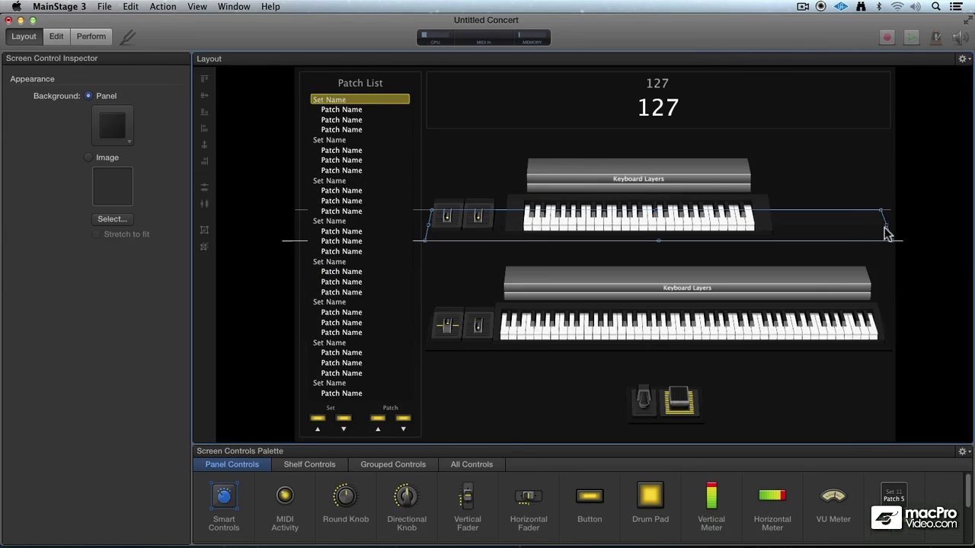
pyautogui.moveTo(885, 221); pyautogui.dragTo(773, 226)
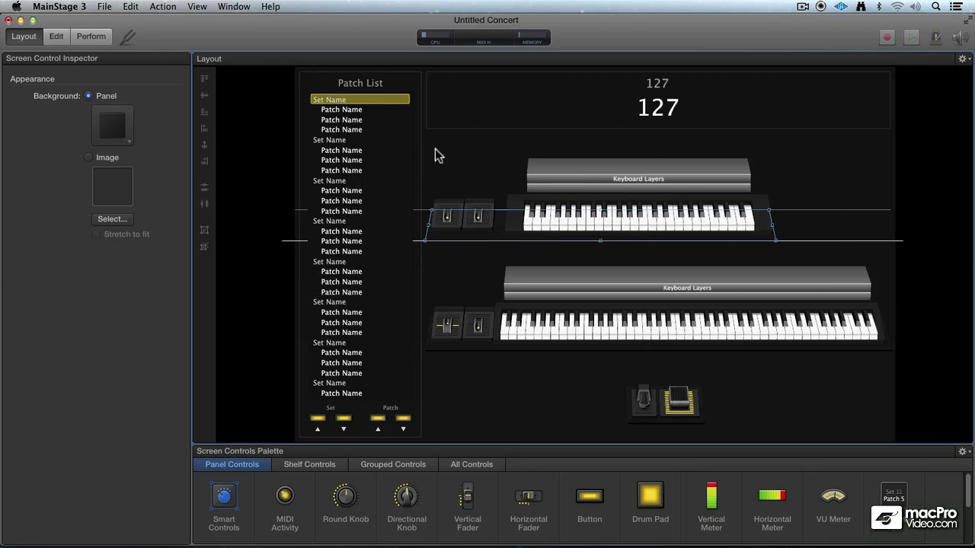
pyautogui.click(57, 40)
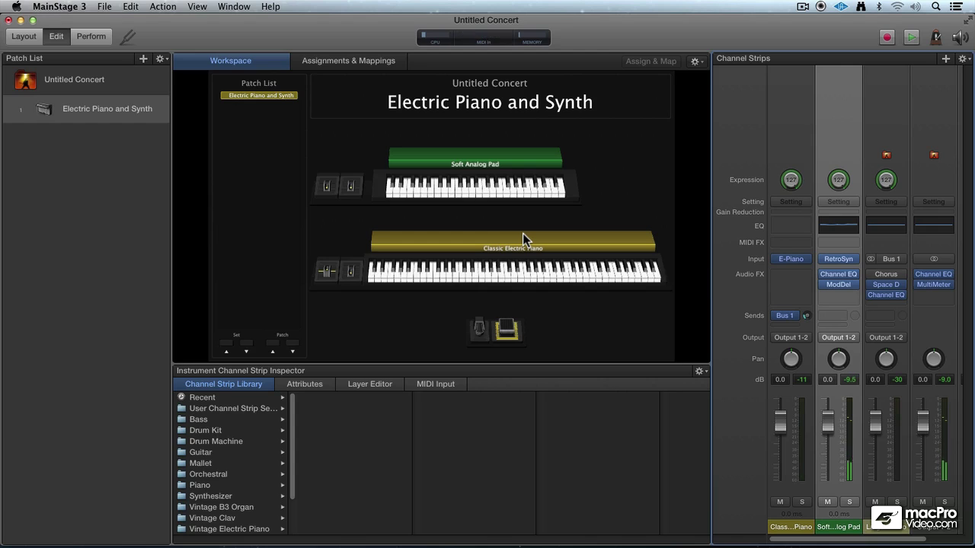
# - Load the Piano > Boesendorfer Grand Piano setting onto the Classic Electric Piano channel strip
pyautogui.click(785, 125)
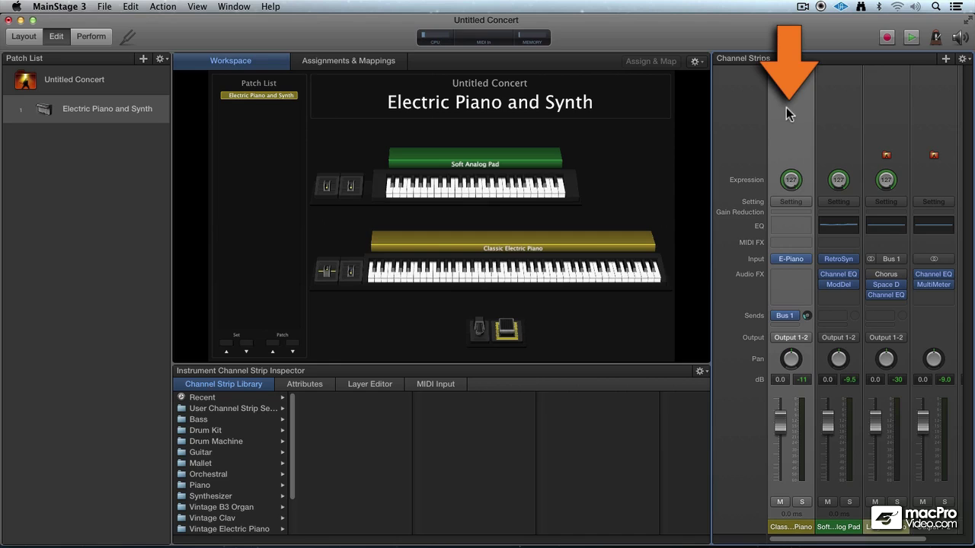
pyautogui.click(791, 201)
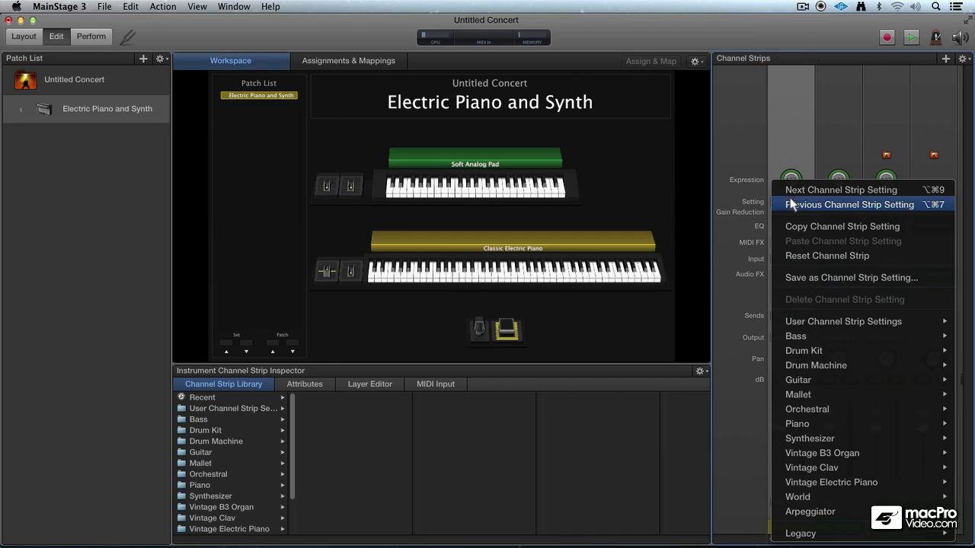
pyautogui.click(796, 131)
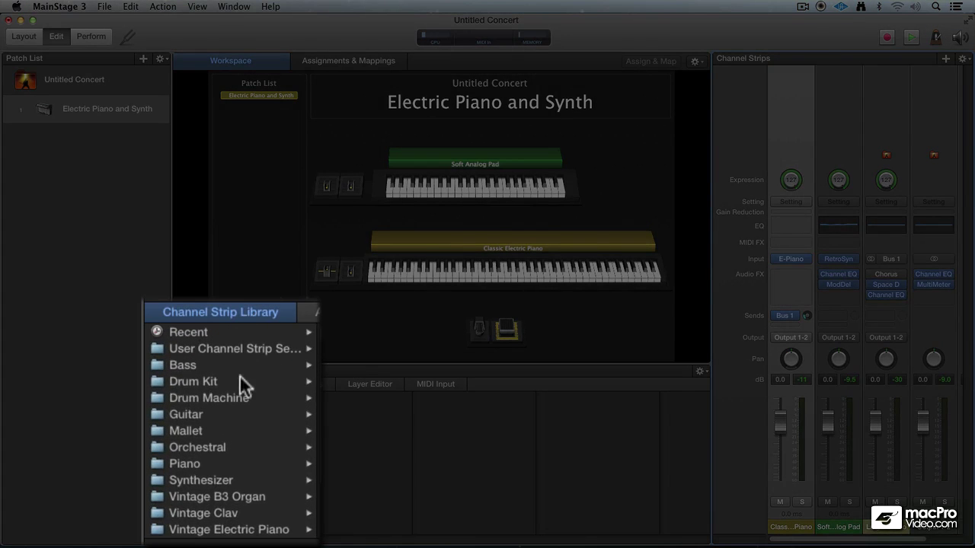
pyautogui.scroll(-3, 244, 496)
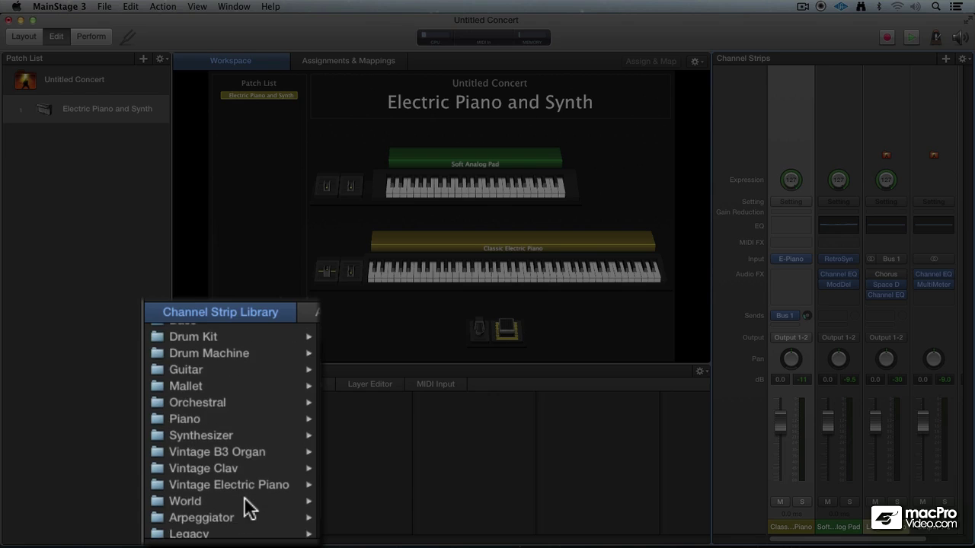
pyautogui.click(223, 419)
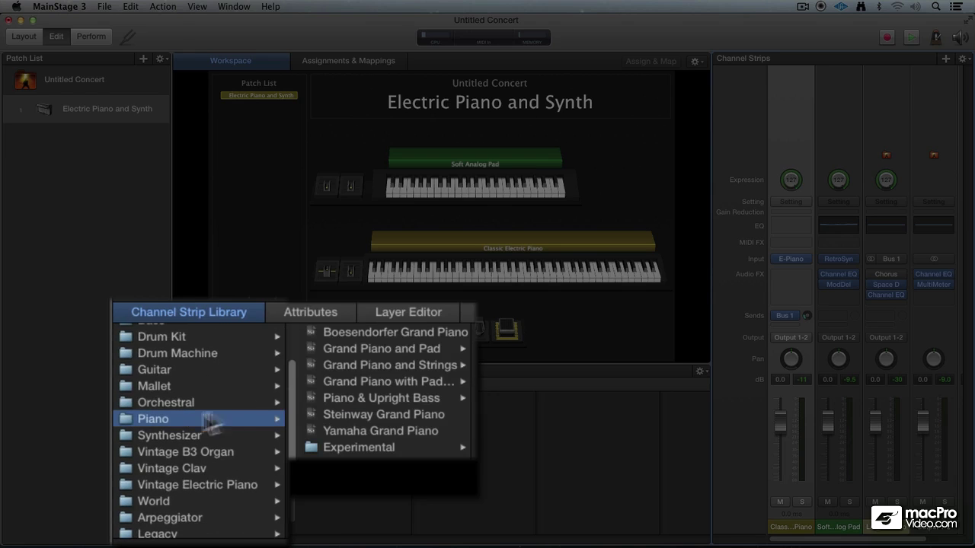
pyautogui.click(390, 332)
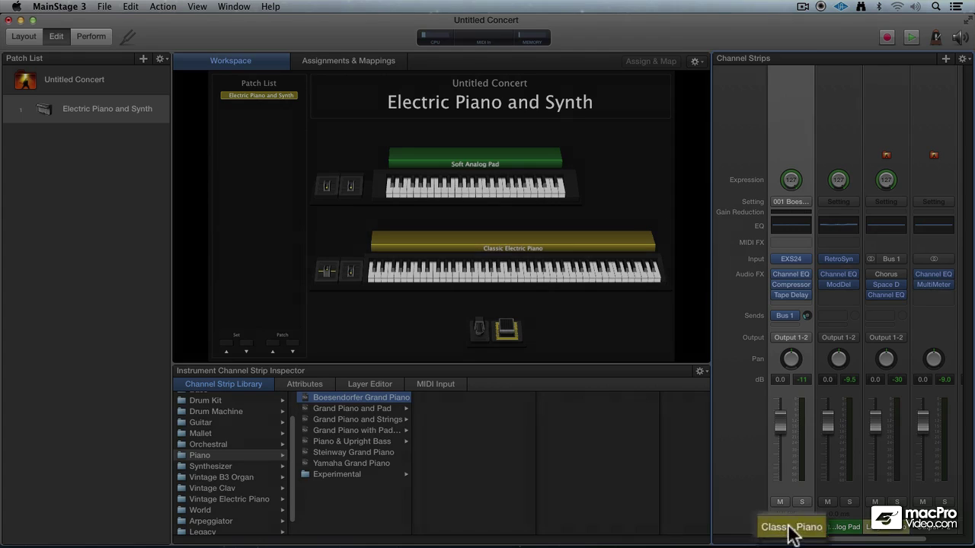
# - Rename the Classic Electric Piano channel strip to 'Grand Piano'
pyautogui.doubleClick(791, 527)
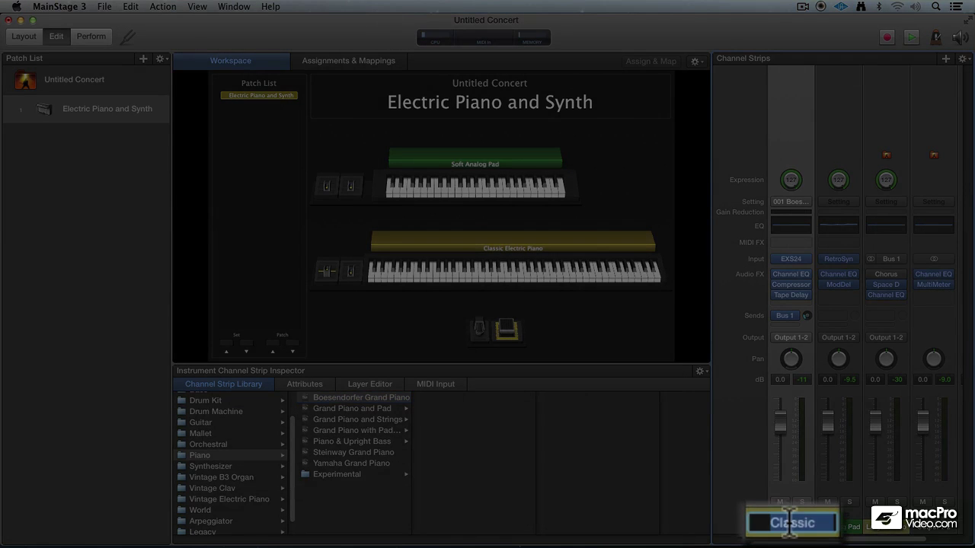
pyautogui.write('Grand Piano')
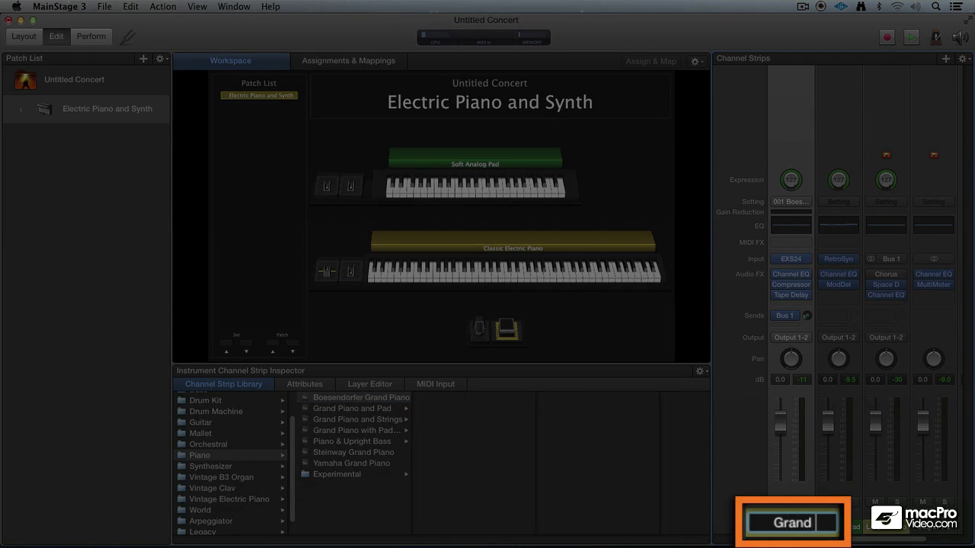
pyautogui.press('Return')
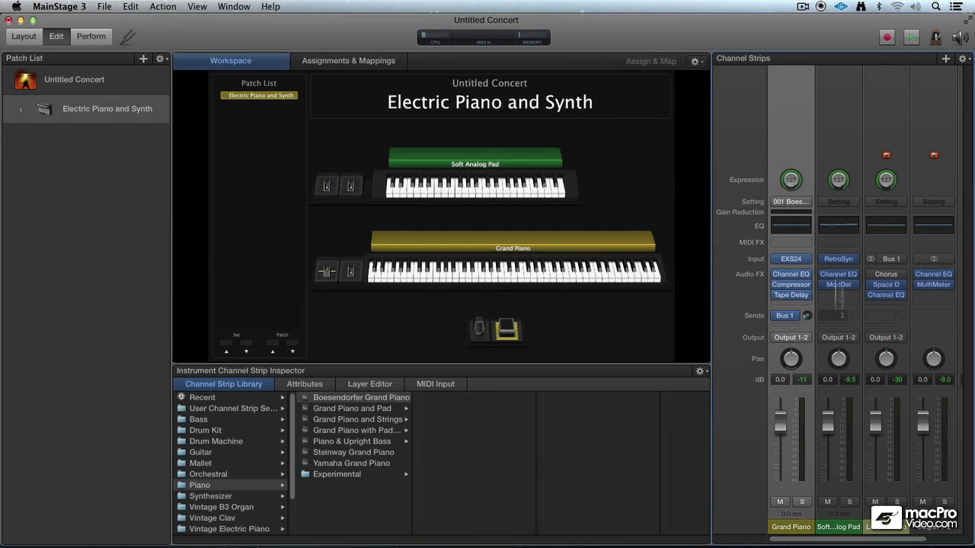
# - Load Vintage B3 Organ > Lighter Shade Organ onto the Soft Analog Pad channel strip
pyautogui.click(833, 124)
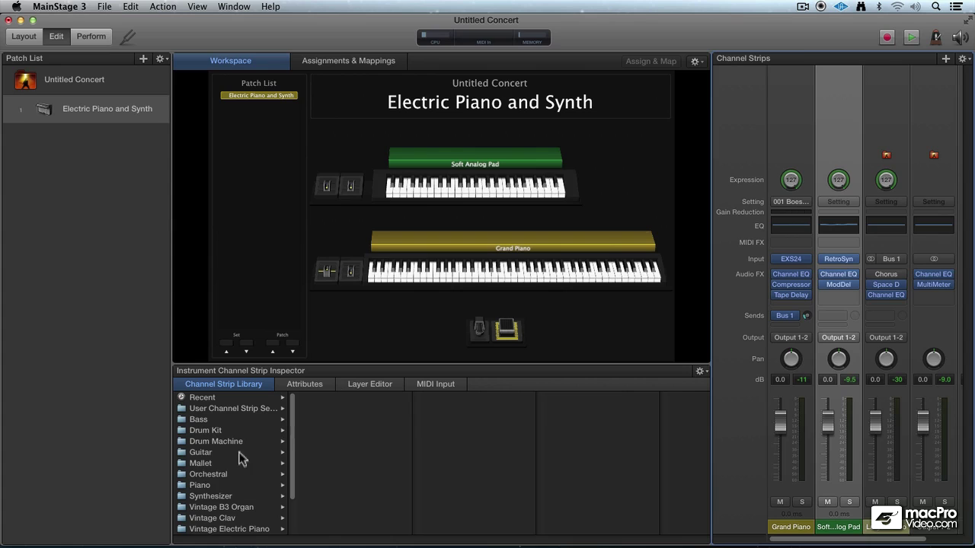
pyautogui.click(229, 507)
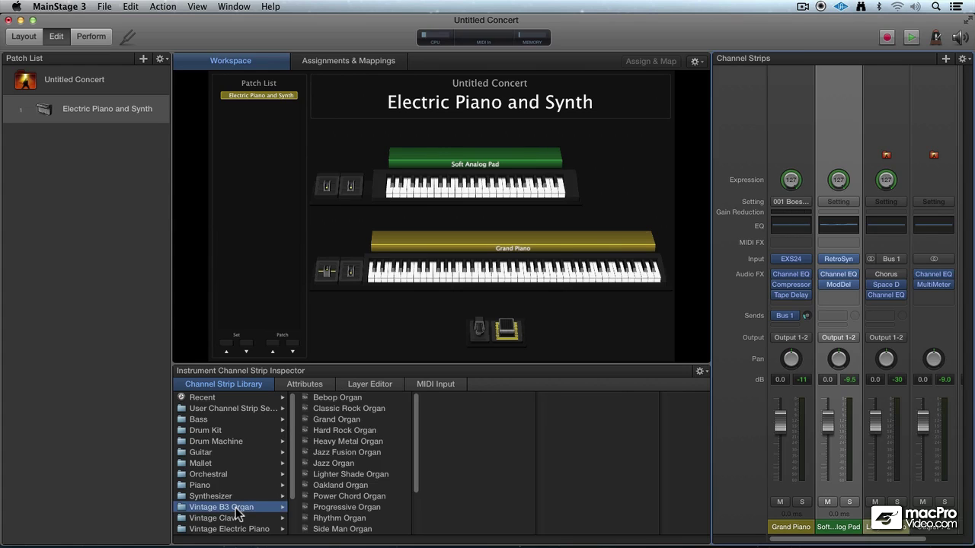
pyautogui.click(366, 480)
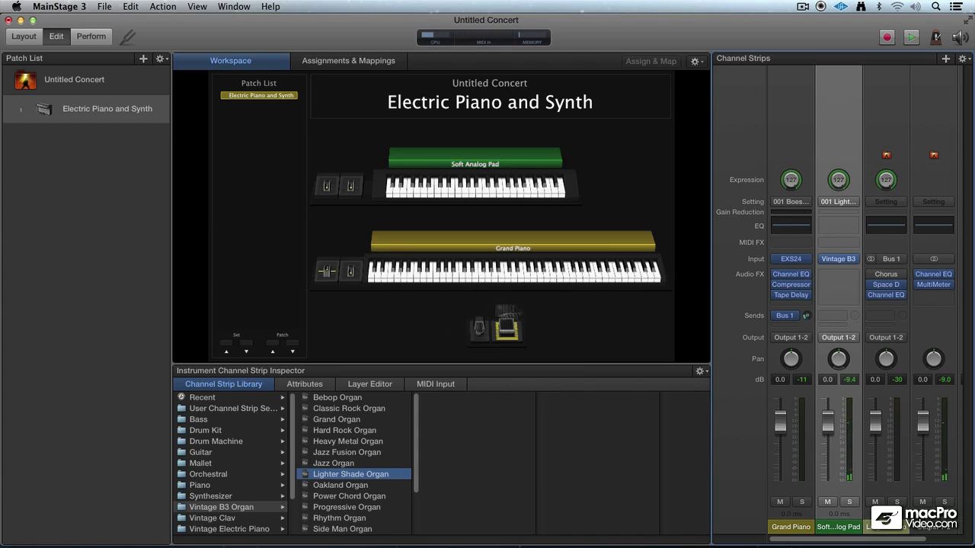
# - Adjust the Vintage B3's upper 1 3/5', 1 1/3' and 1' drawbars and set rotation to Fast
pyautogui.click(838, 262)
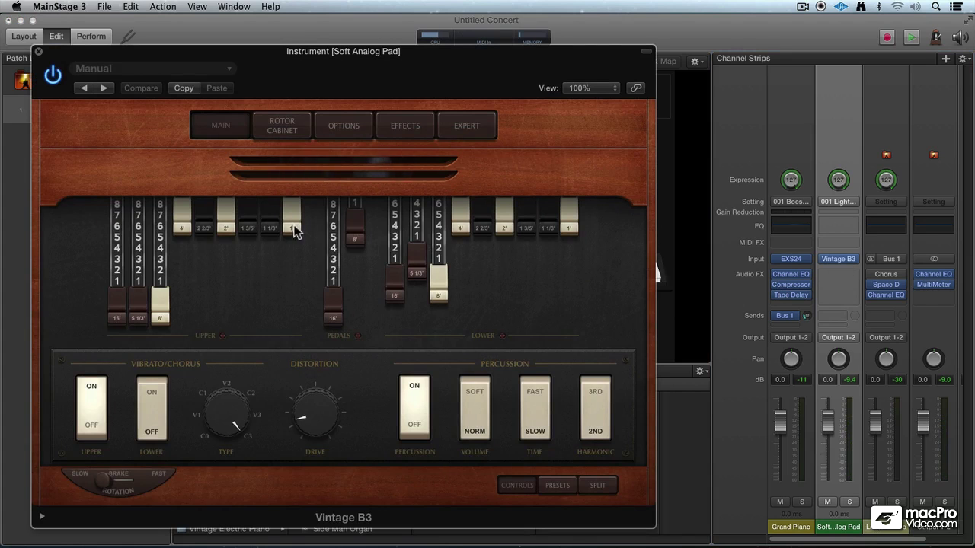
pyautogui.moveTo(294, 232); pyautogui.dragTo(293, 309)
pyautogui.moveTo(270, 228); pyautogui.dragTo(274, 320)
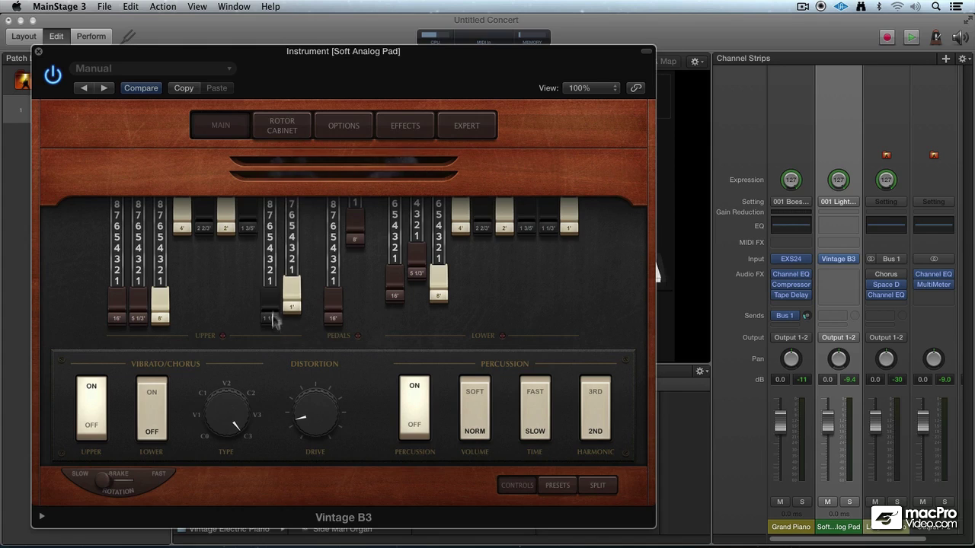
pyautogui.moveTo(249, 227); pyautogui.dragTo(251, 300)
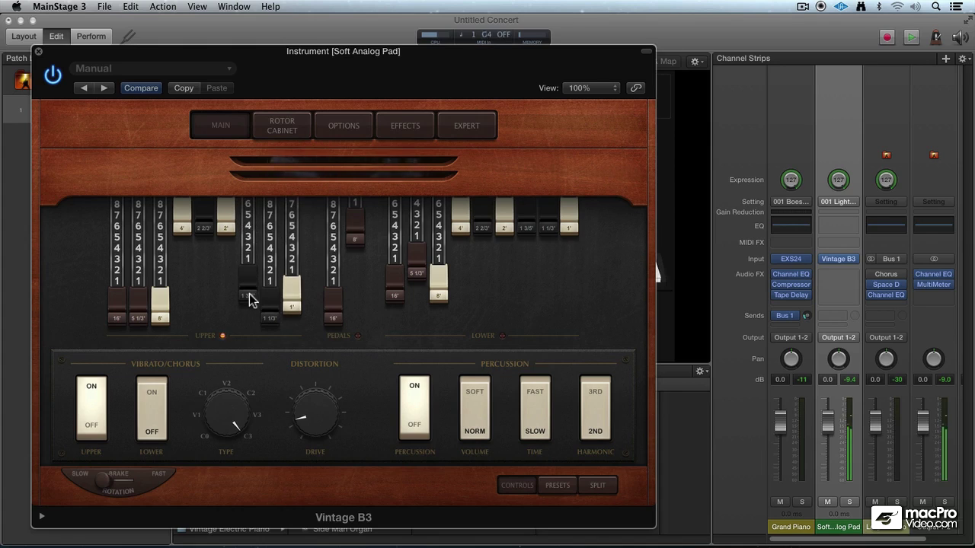
pyautogui.moveTo(250, 300); pyautogui.dragTo(256, 257)
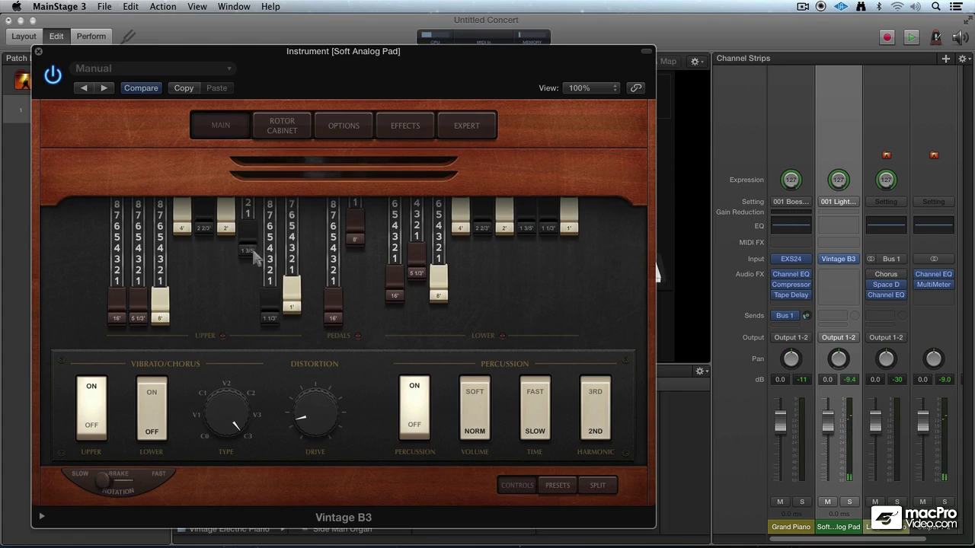
pyautogui.moveTo(270, 307); pyautogui.dragTo(292, 284)
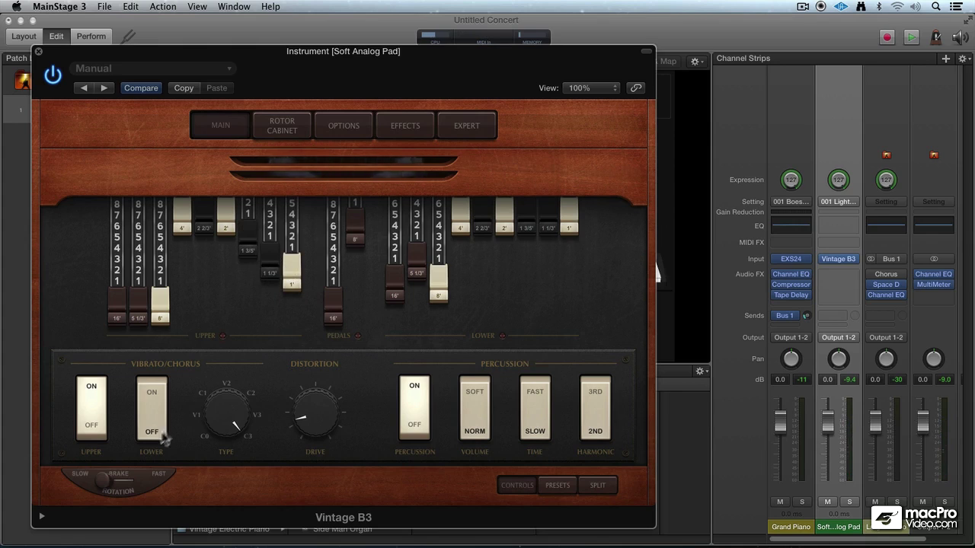
pyautogui.moveTo(105, 482); pyautogui.dragTo(168, 480)
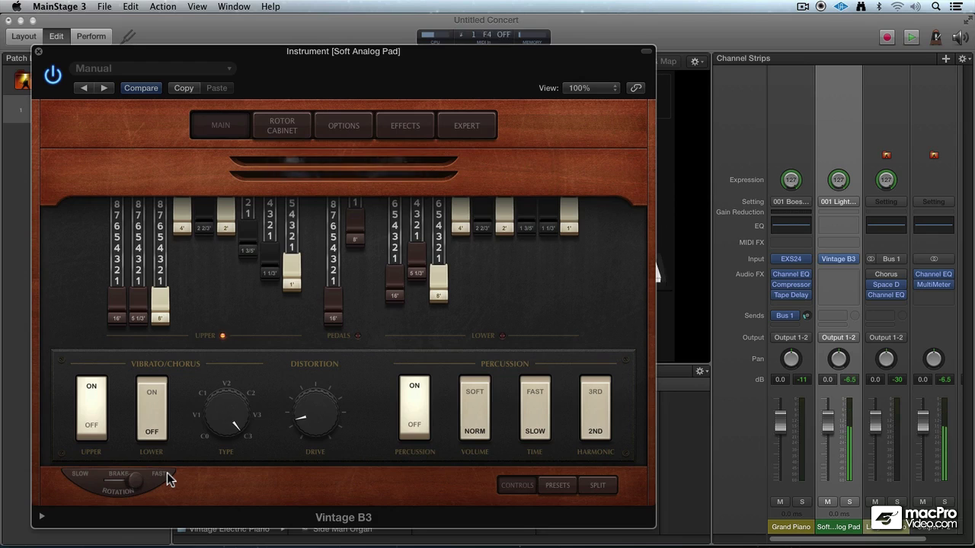
pyautogui.click(39, 52)
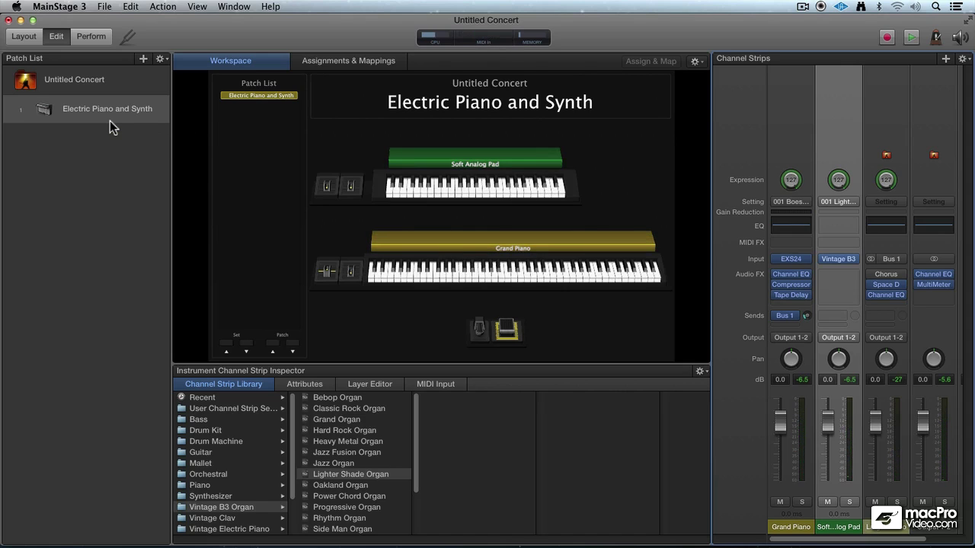
# - Give the Electric Piano and Synth patch the grand piano icon in its Attributes settings
pyautogui.click(50, 110)
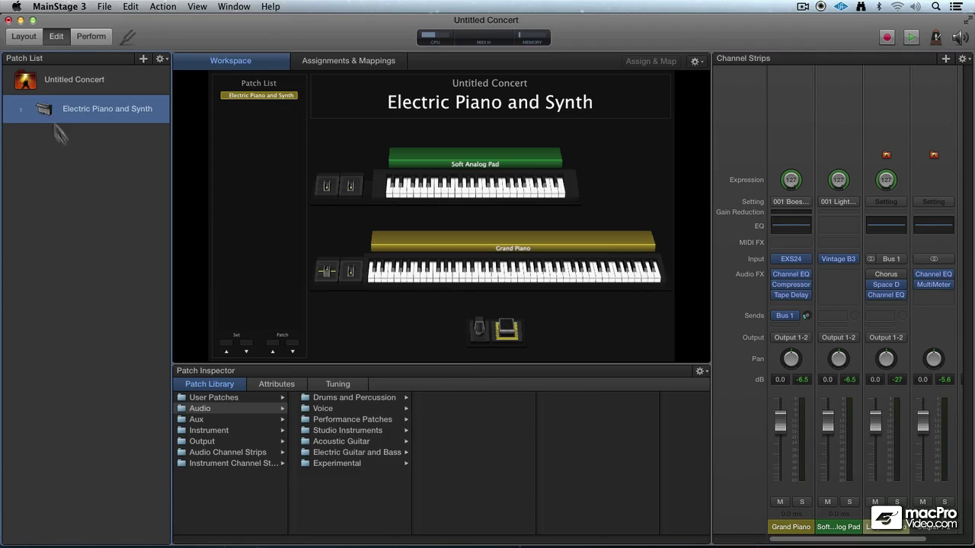
pyautogui.click(274, 385)
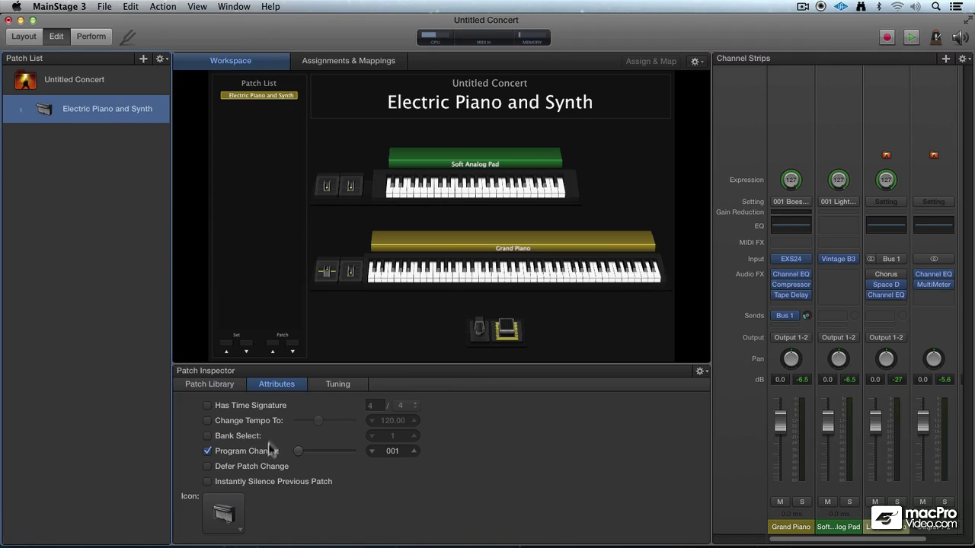
pyautogui.click(229, 516)
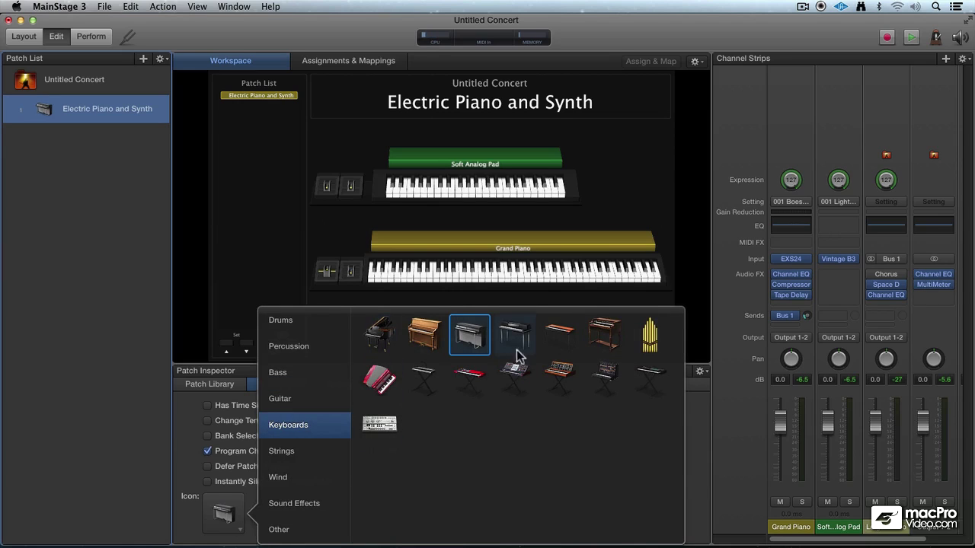
pyautogui.click(383, 344)
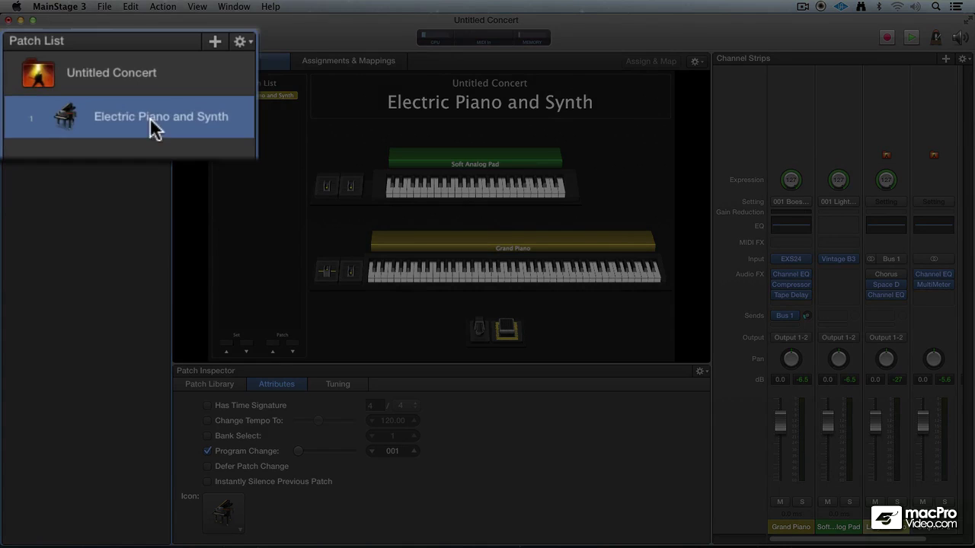
# - Rename the patch to Grand Piano and B3
pyautogui.doubleClick(100, 110)
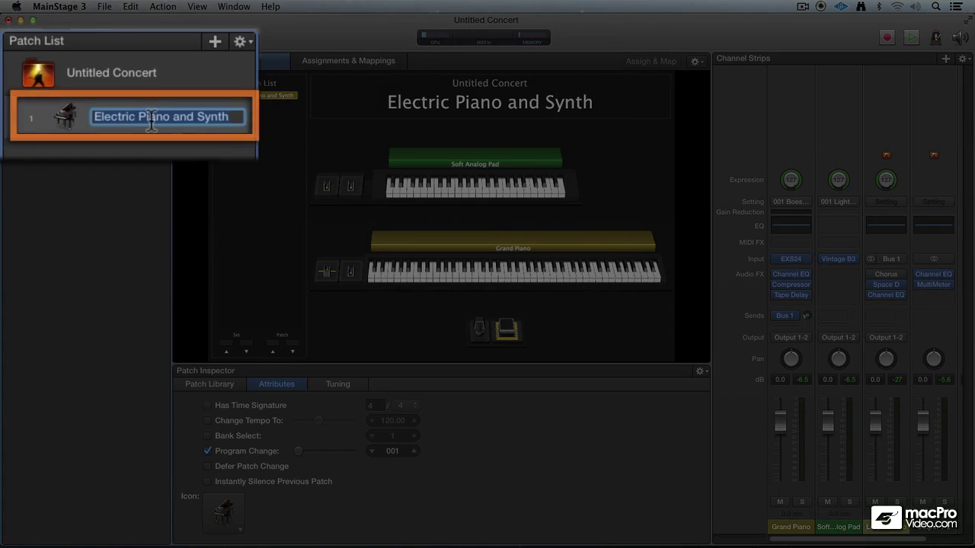
pyautogui.write('Grand')
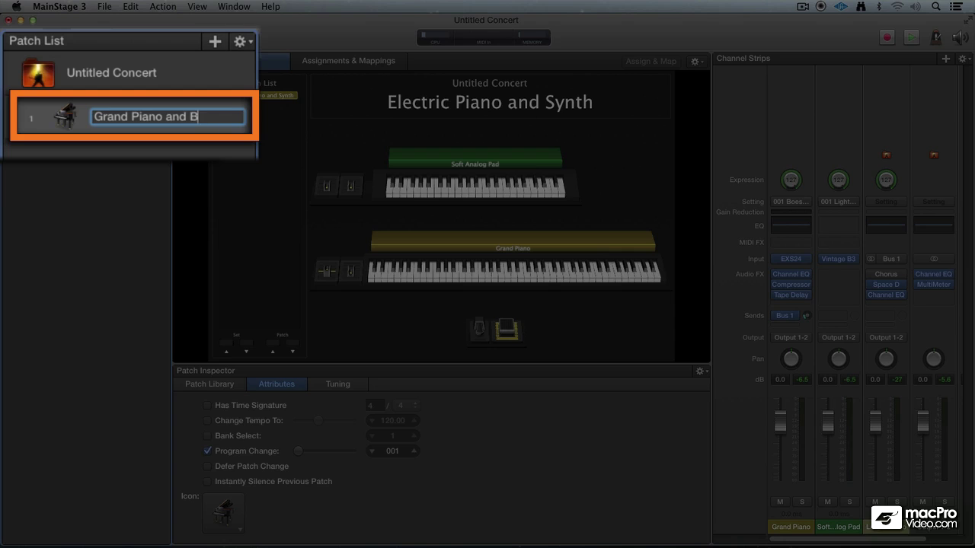
pyautogui.press('Return')
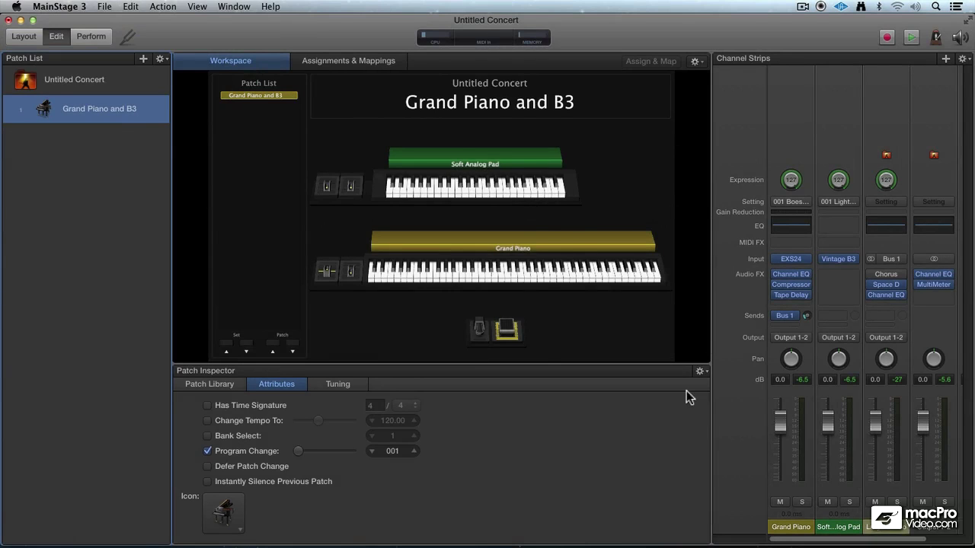
# - Rename the Soft Analog Pad channel strip to B3 Organ
pyautogui.click(838, 527)
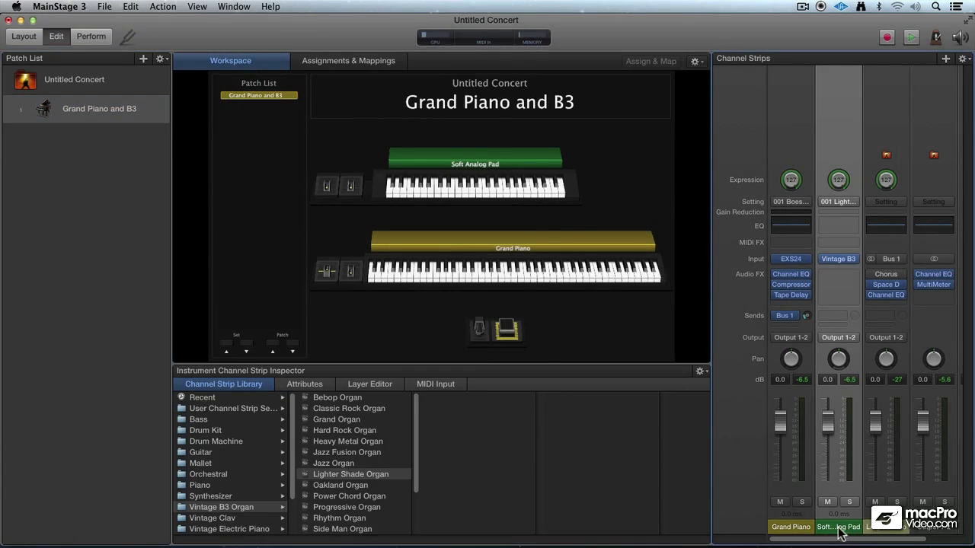
pyautogui.doubleClick(838, 527)
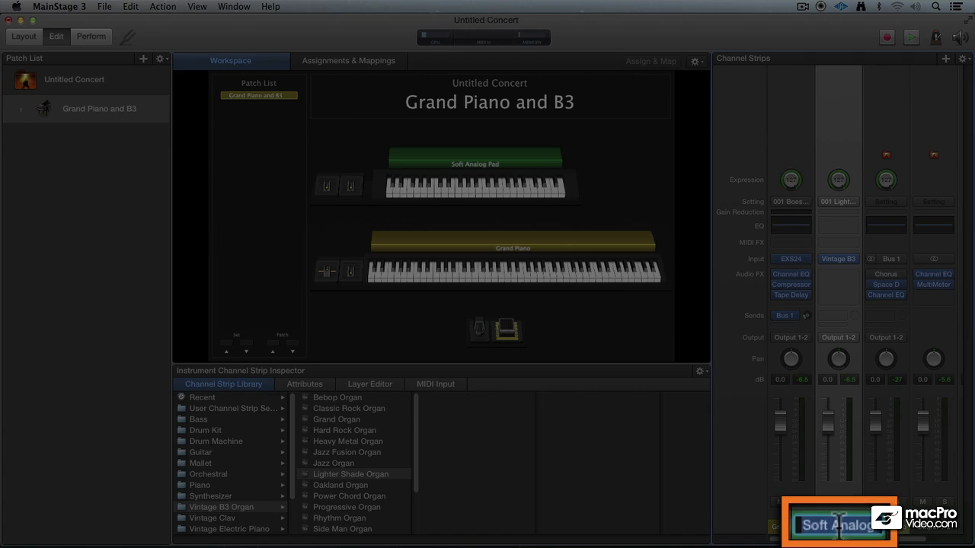
pyautogui.write('B3 Organ')
pyautogui.press('Return')
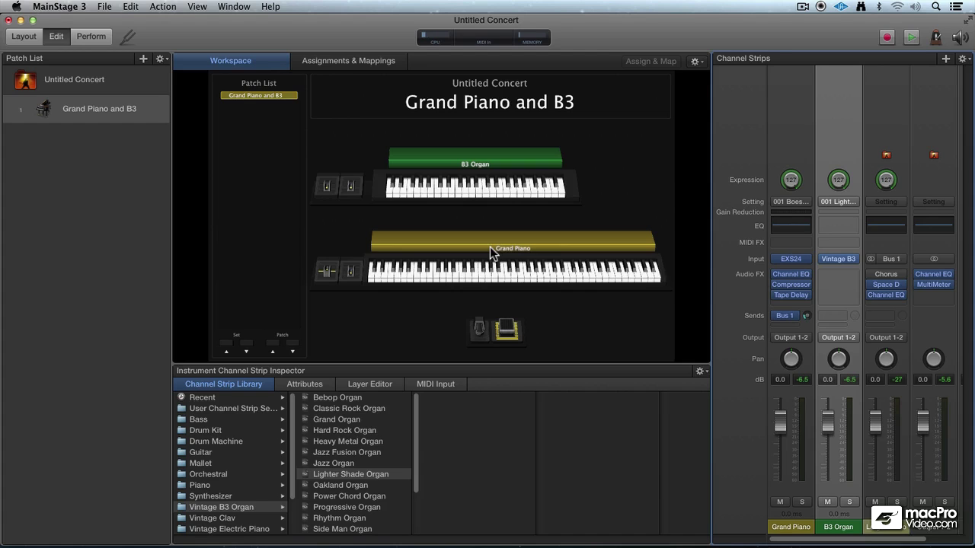
# - Duplicate the Grand Piano and B3 patch with Edit > Duplicate and select the copy's B3 Organ strip
pyautogui.click(110, 116)
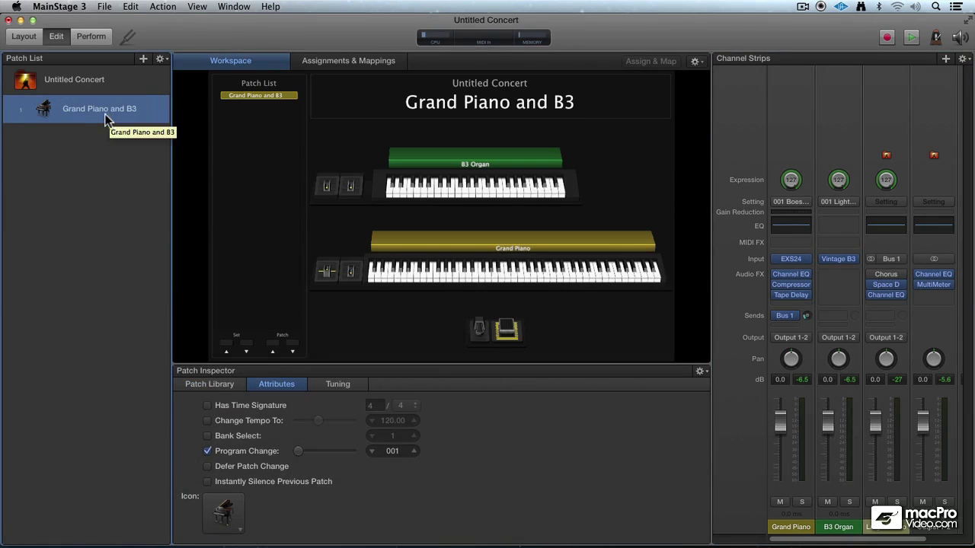
pyautogui.click(131, 7)
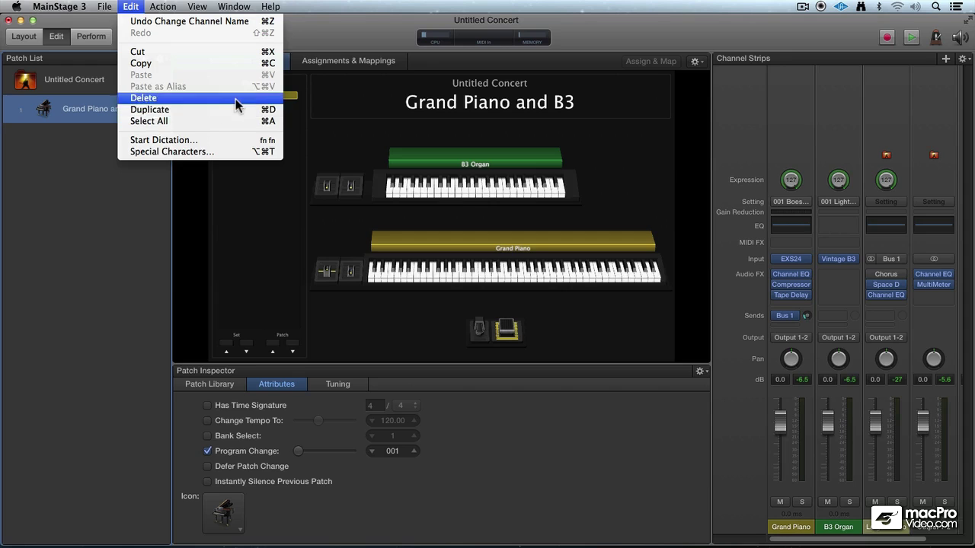
pyautogui.click(262, 113)
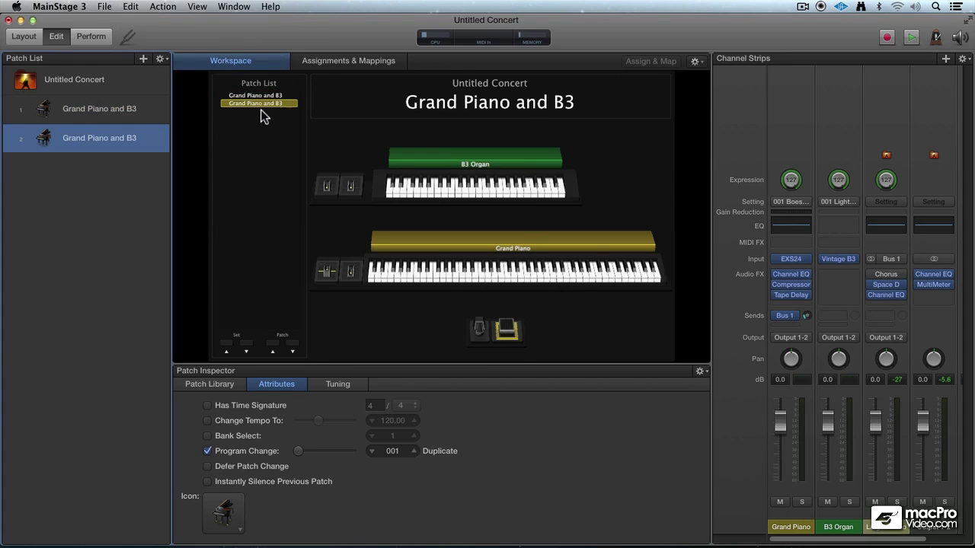
pyautogui.click(838, 529)
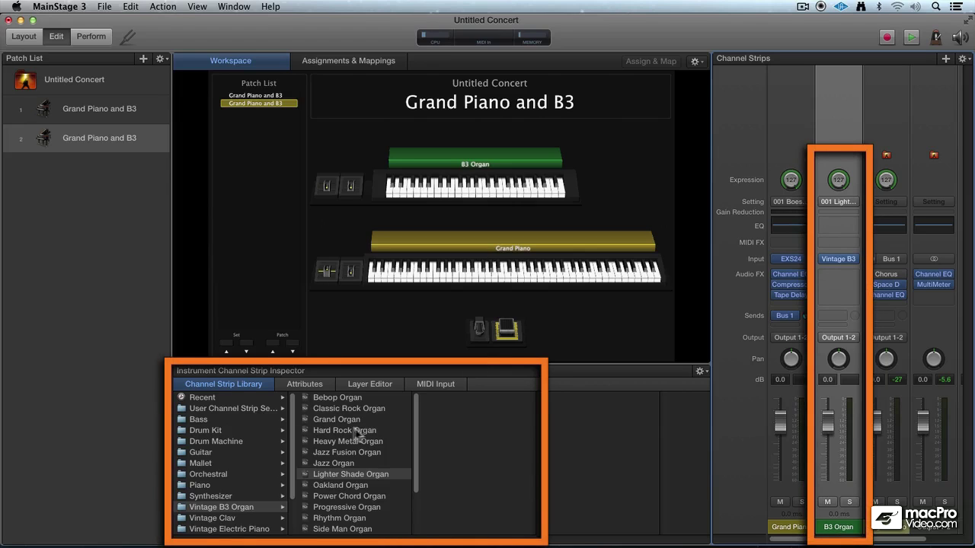
# - Load Orchestral > Strings > Full Strings into the copied strip and name it Strings
pyautogui.click(228, 472)
pyautogui.click(349, 465)
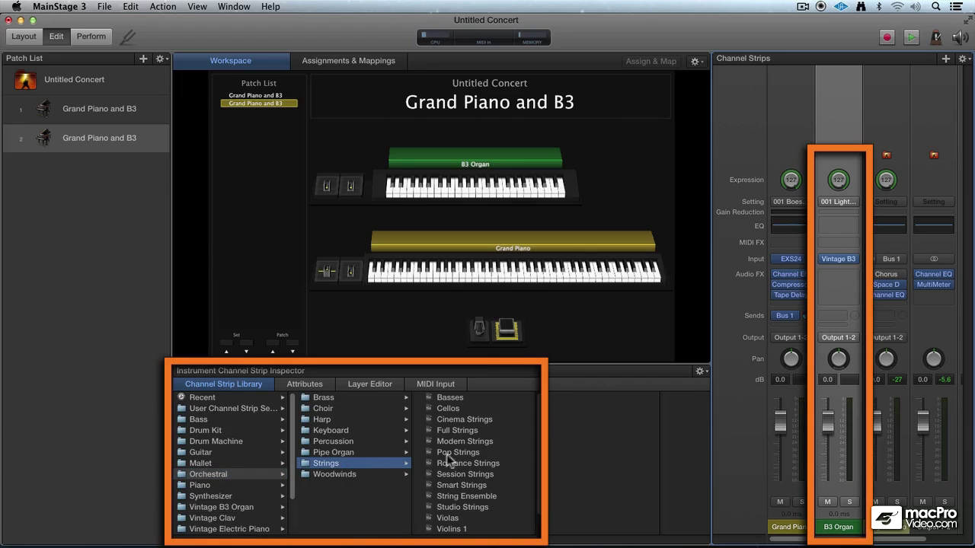
pyautogui.click(468, 430)
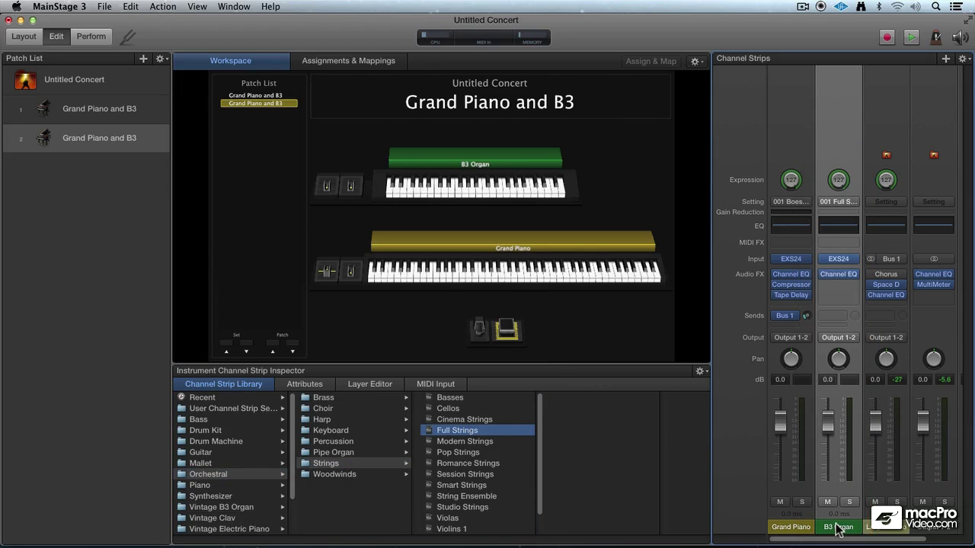
pyautogui.write('Strings')
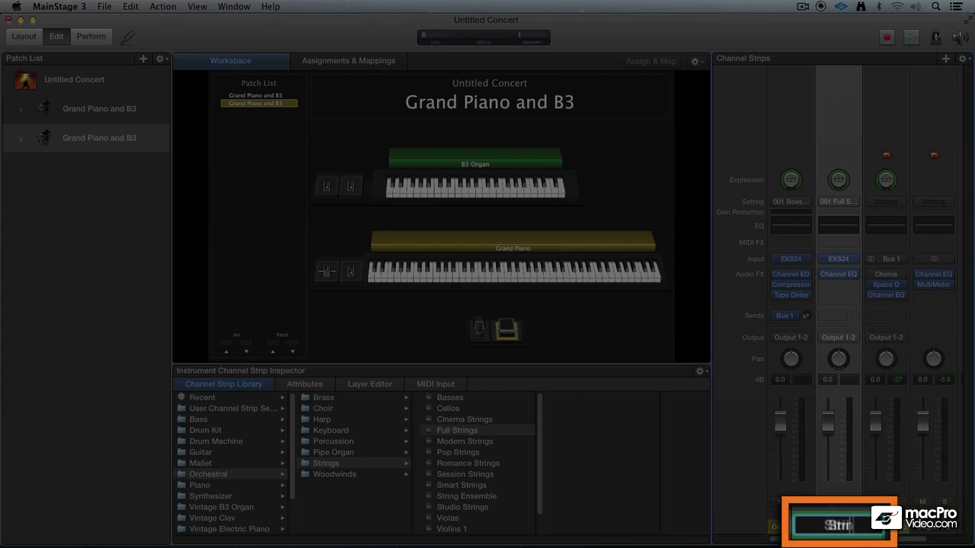
pyautogui.press('Return')
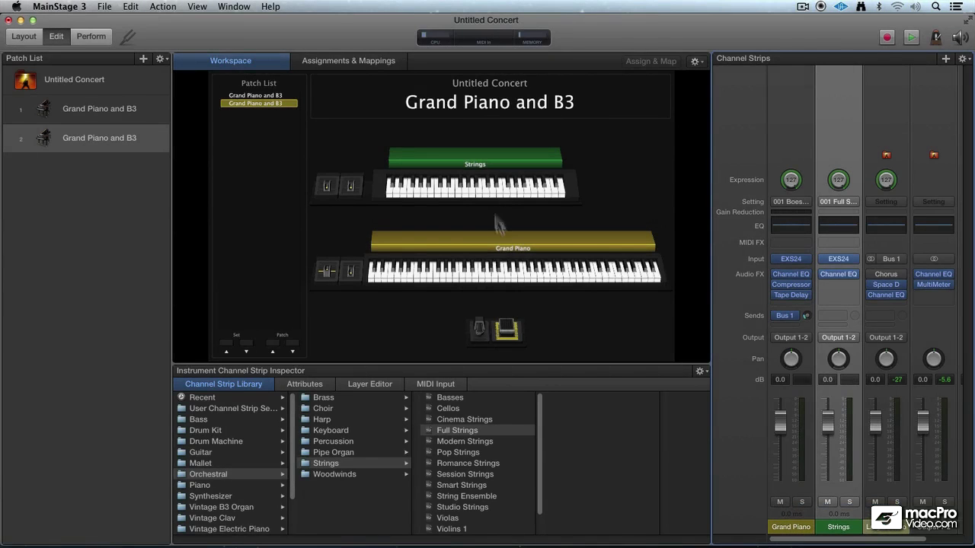
# - Rename the second patch to Grand Piano and Strings
pyautogui.doubleClick(93, 144)
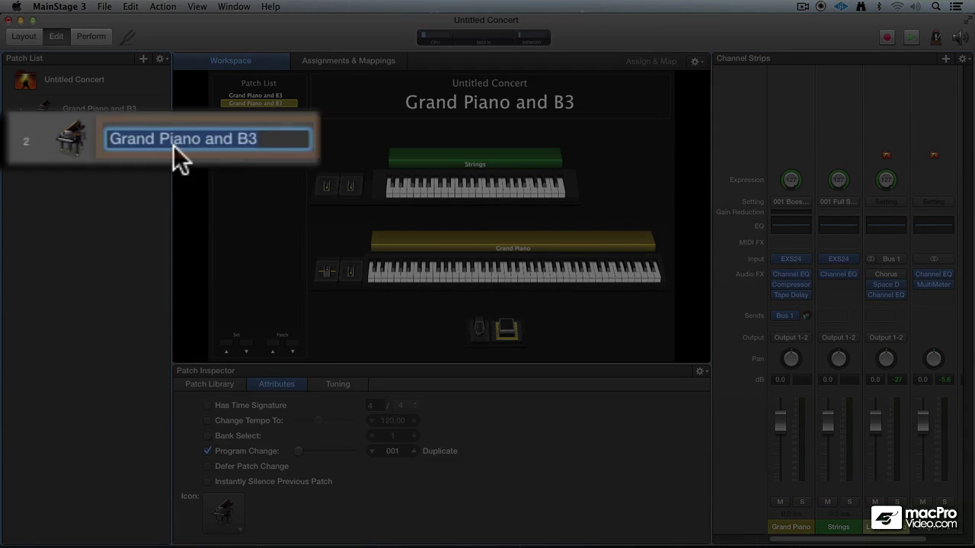
pyautogui.press('BackSpace')
pyautogui.press('BackSpace')
pyautogui.write('Strings')
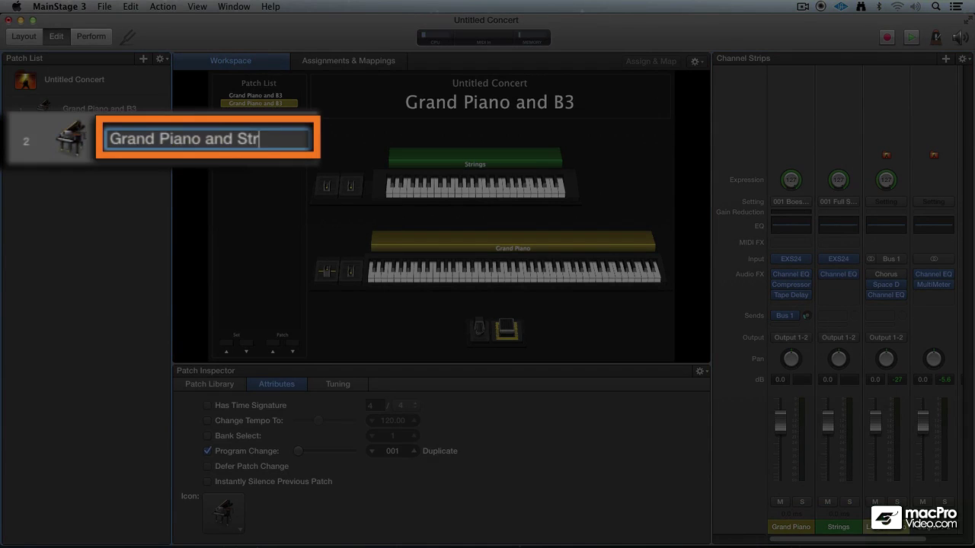
pyautogui.press('Return')
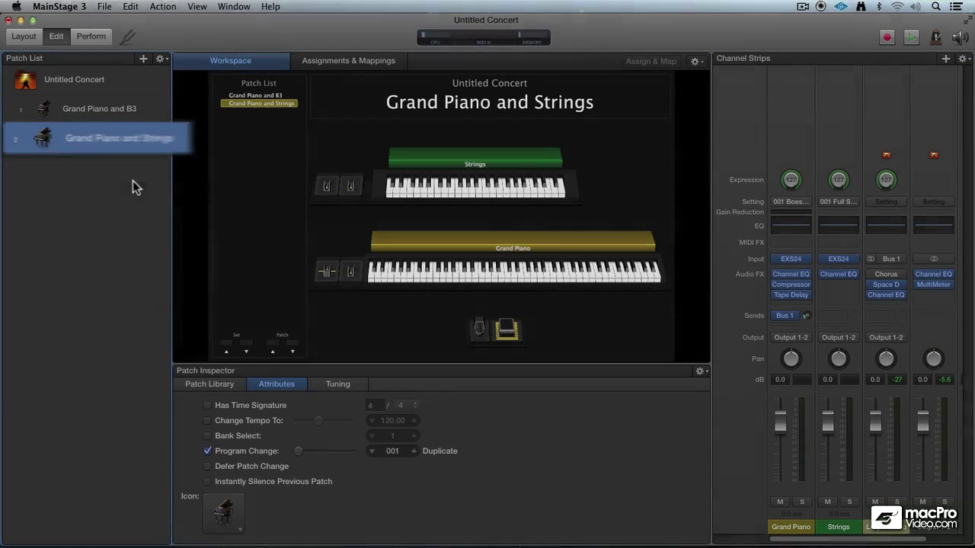